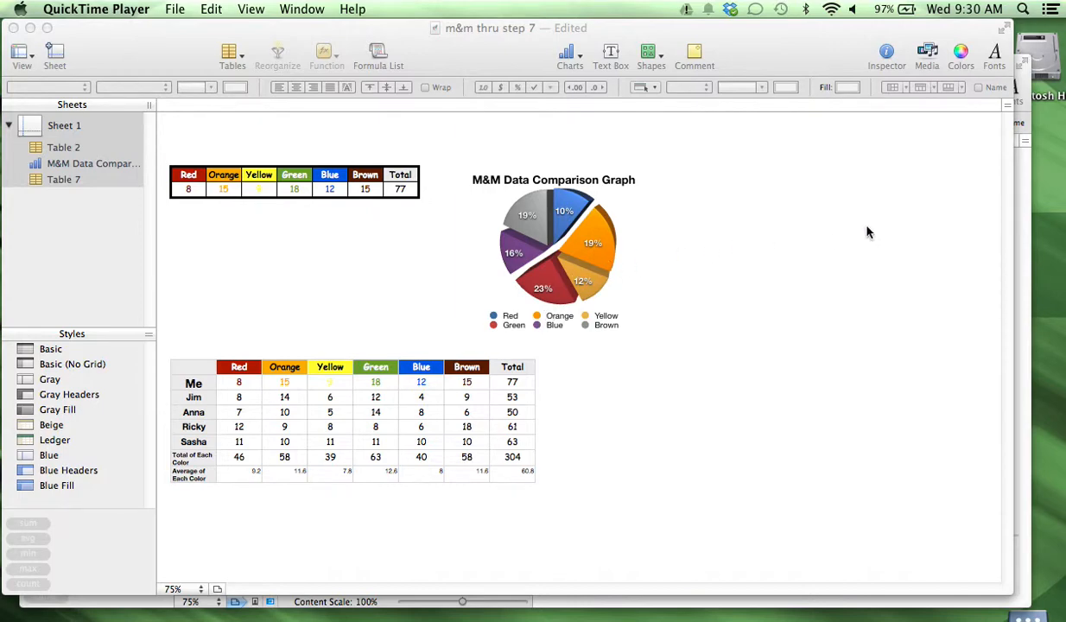
Bring the completed M&M data example document forward and move its student-details text box slightly upward
left_click(1020, 252)
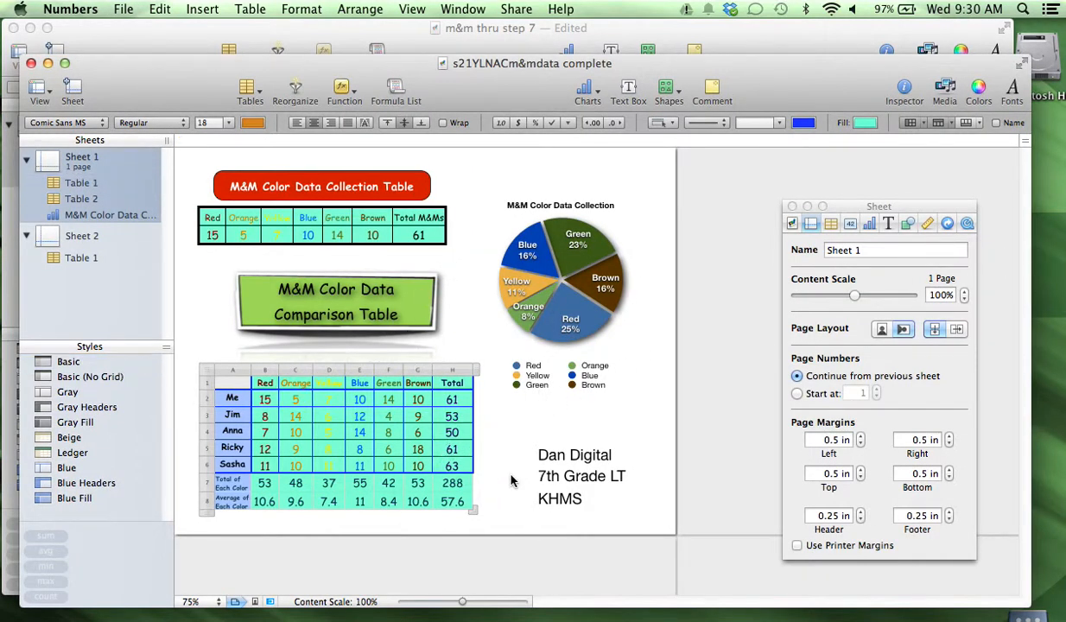
left_click(493, 457)
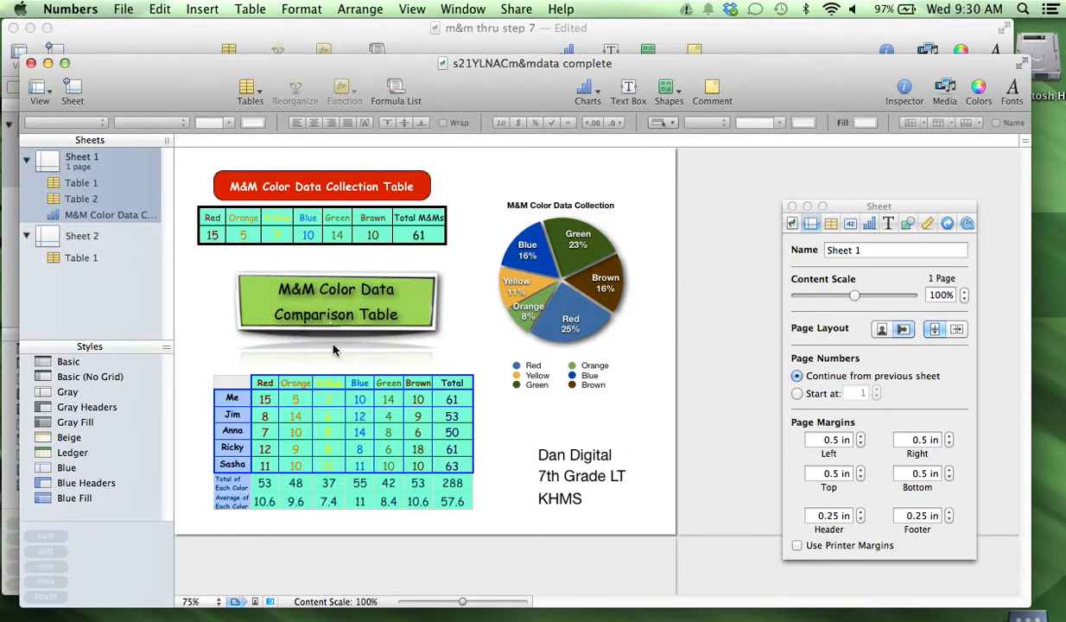
mouse_move(529, 453)
left_mouse_down()
mouse_move(529, 439)
mouse_move(549, 456)
left_mouse_up()
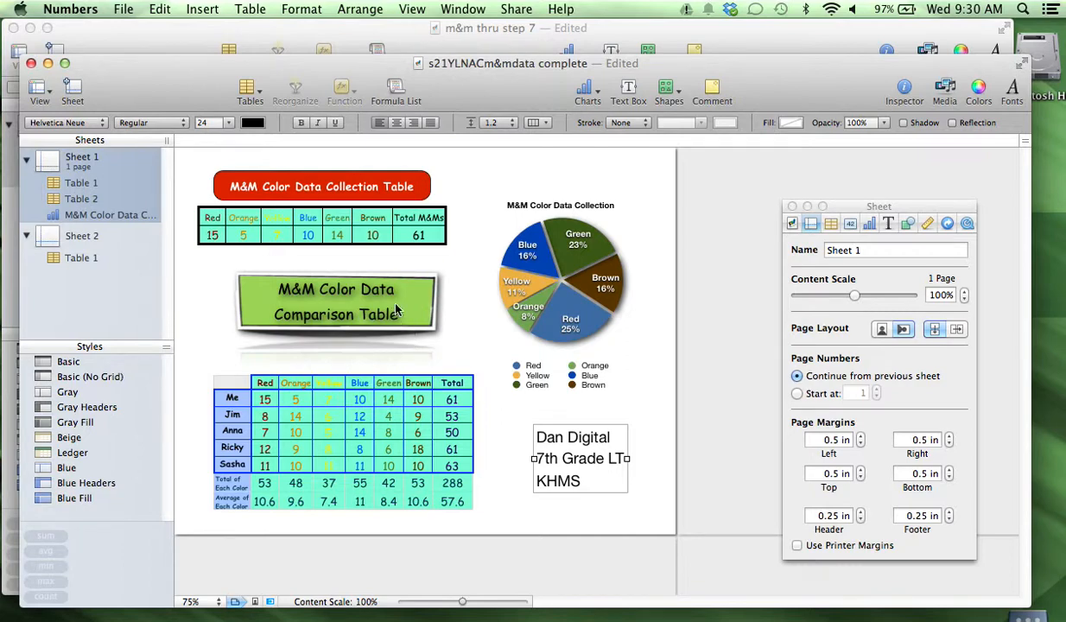
Return to the "m&m thru step 7" document, show its page-boundary print view, and shift the inspector clear of the page
left_click(180, 50)
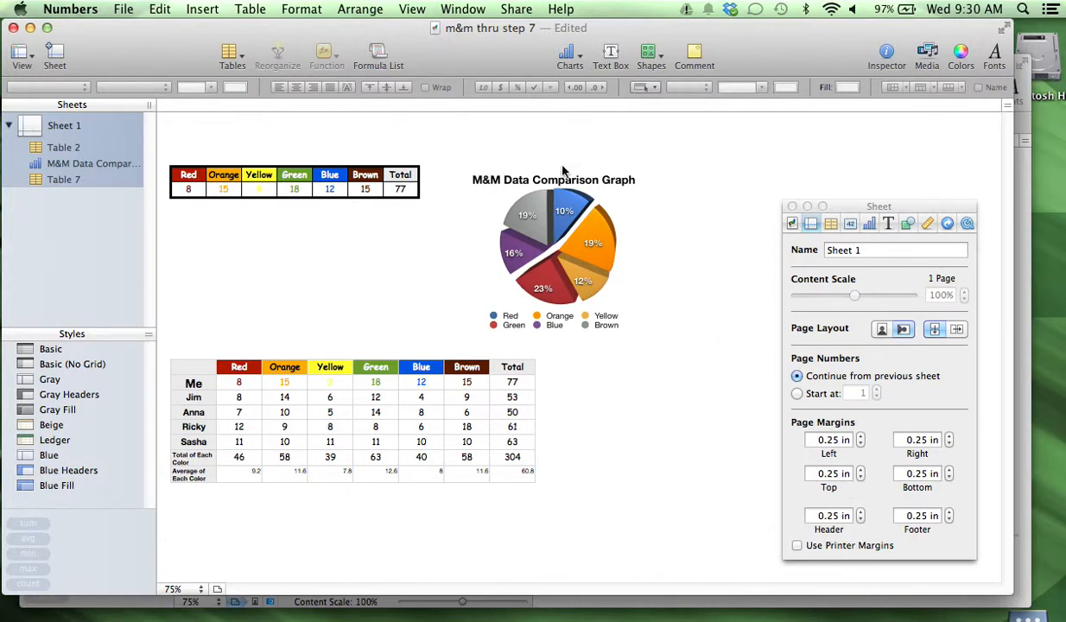
left_click(219, 589)
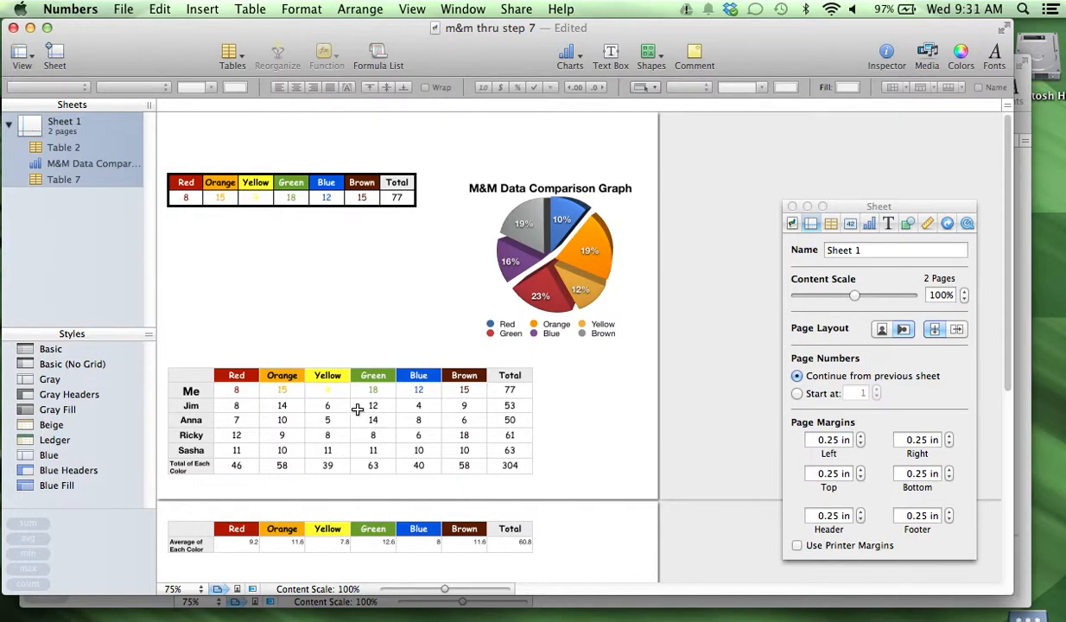
left_click(833, 201)
left_click_drag(837, 207, 809, 158)
left_click(779, 176)
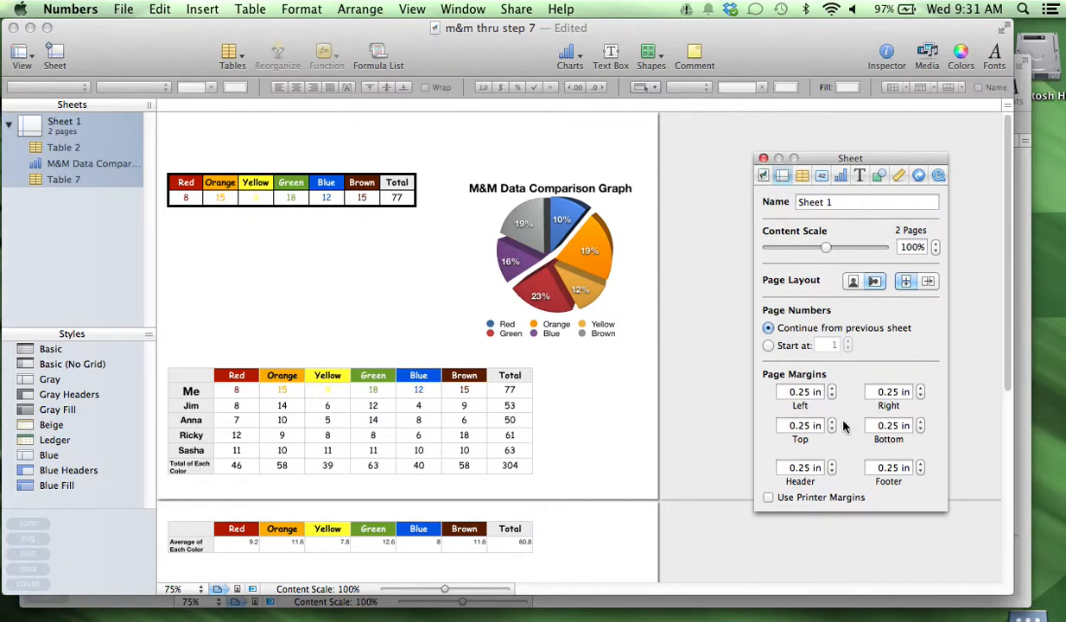
Try a left page margin of 0.5 in and 0.75 in, and set it back to 0.25 in
left_click(831, 389)
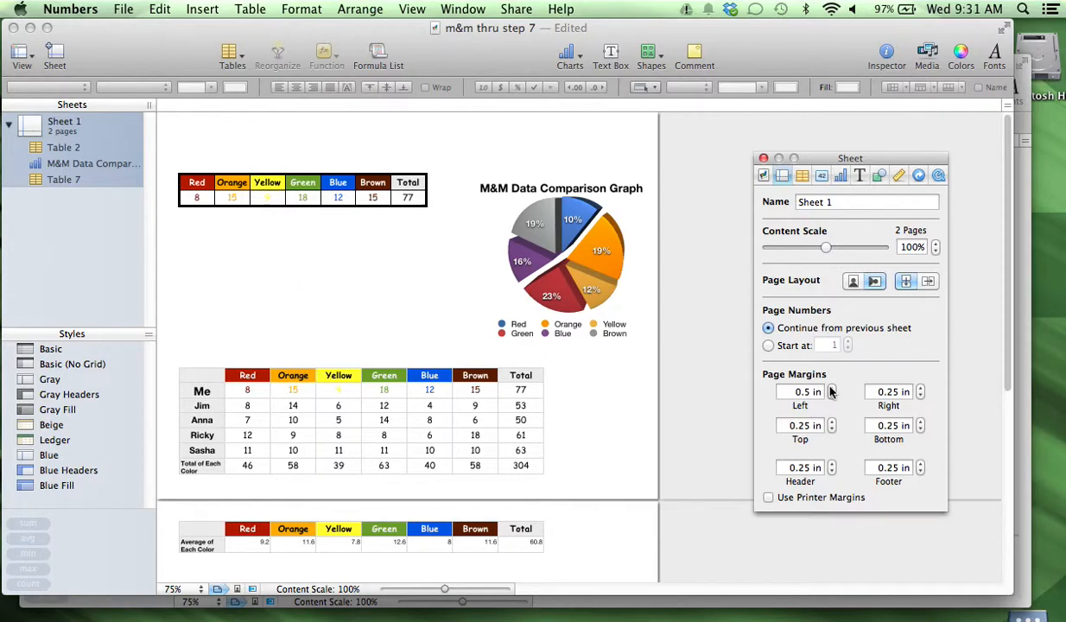
left_click(832, 389)
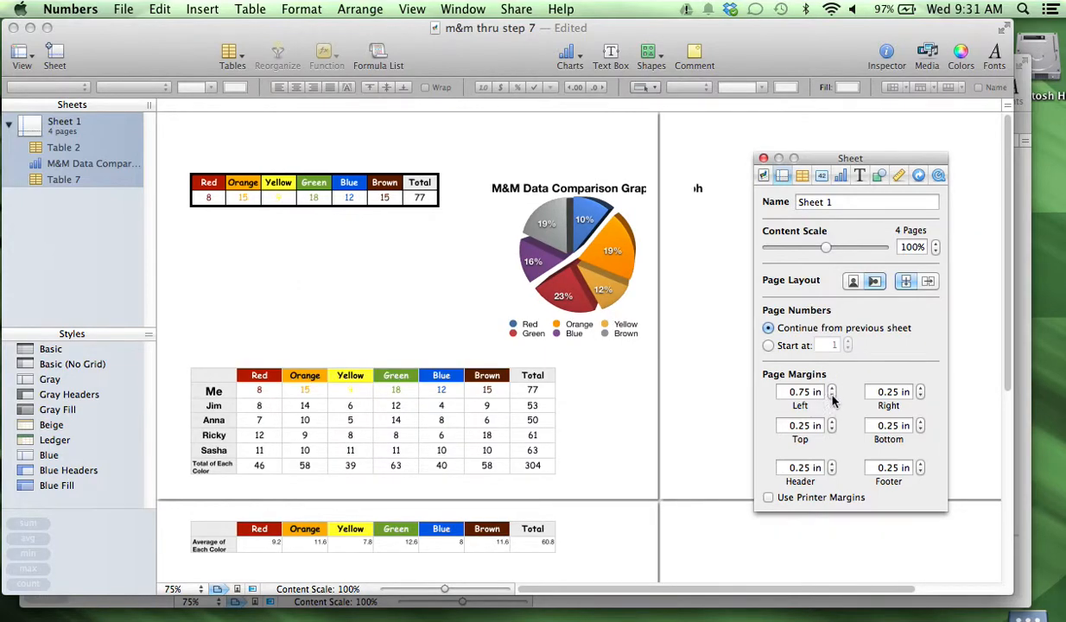
left_click(831, 396)
left_click(832, 396)
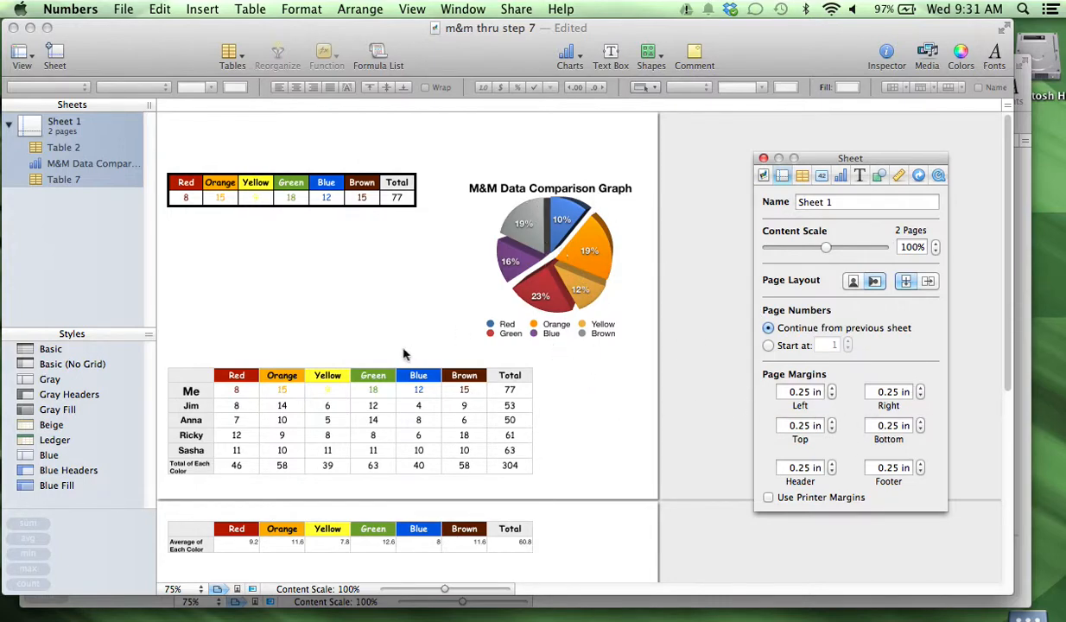
Move the five-person comparison table up so that all its rows fit on the first page
left_click(387, 372)
left_click_drag(386, 371, 383, 348)
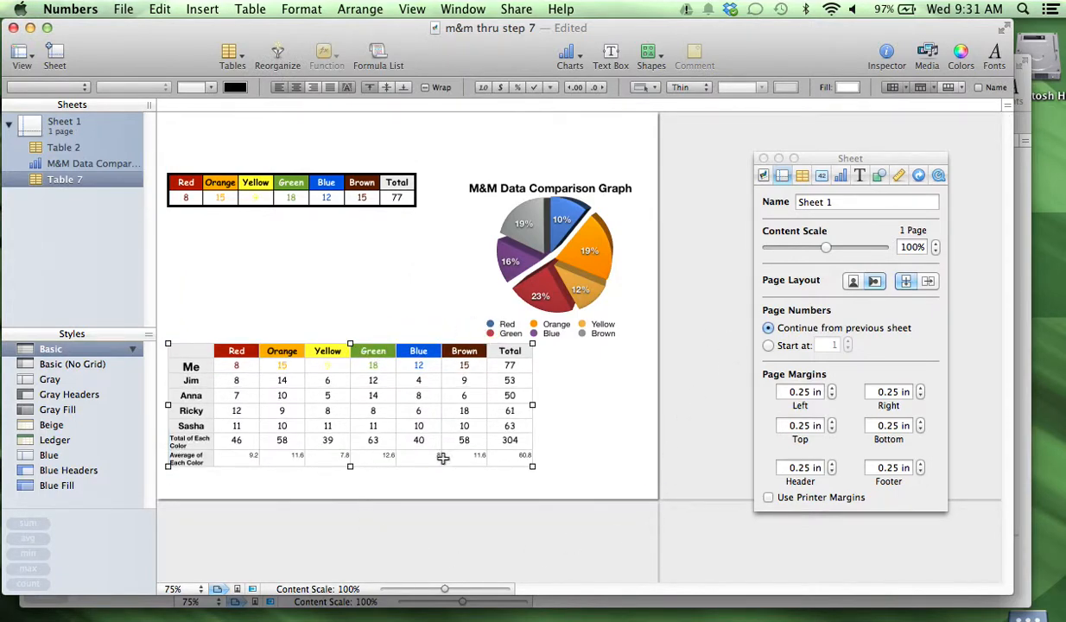
left_click(544, 304)
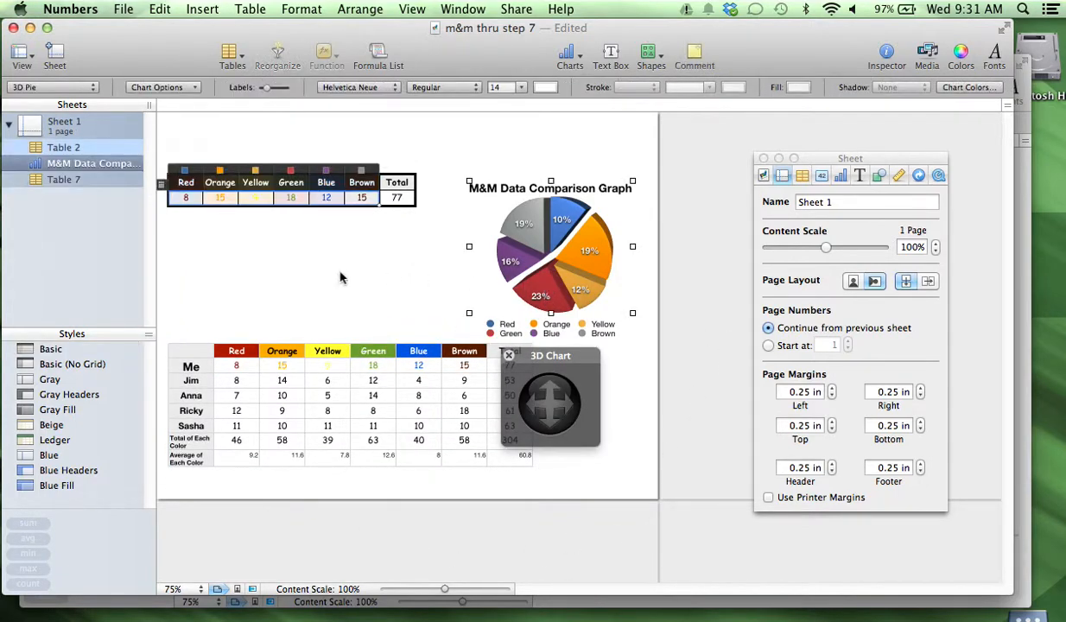
Narrow the small single-row M&M color table slightly
left_click(341, 278)
left_click(259, 203)
left_click_drag(416, 206, 402, 205)
Scale down the M&M Data Comparison Graph pie chart and shift it slightly away from the page's right edge
left_click(545, 259)
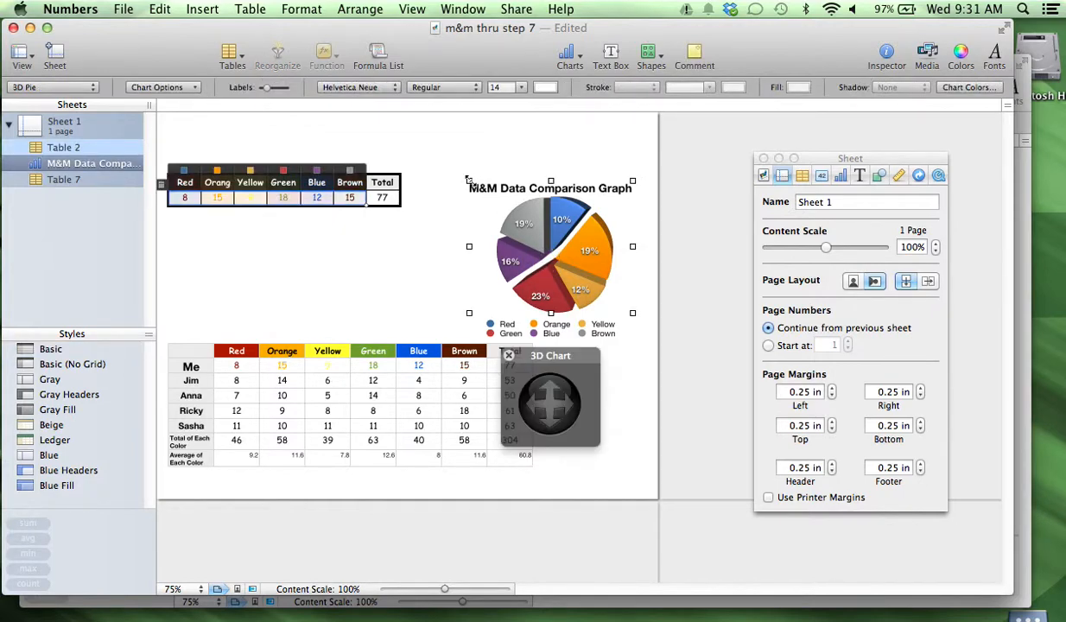
left_click_drag(469, 183, 492, 203)
mouse_move(549, 252)
left_mouse_down()
mouse_move(529, 238)
mouse_move(546, 250)
left_mouse_up()
Resize the comparison table, extending it slightly upward and making it a little narrower
left_click(337, 368)
left_click(570, 436)
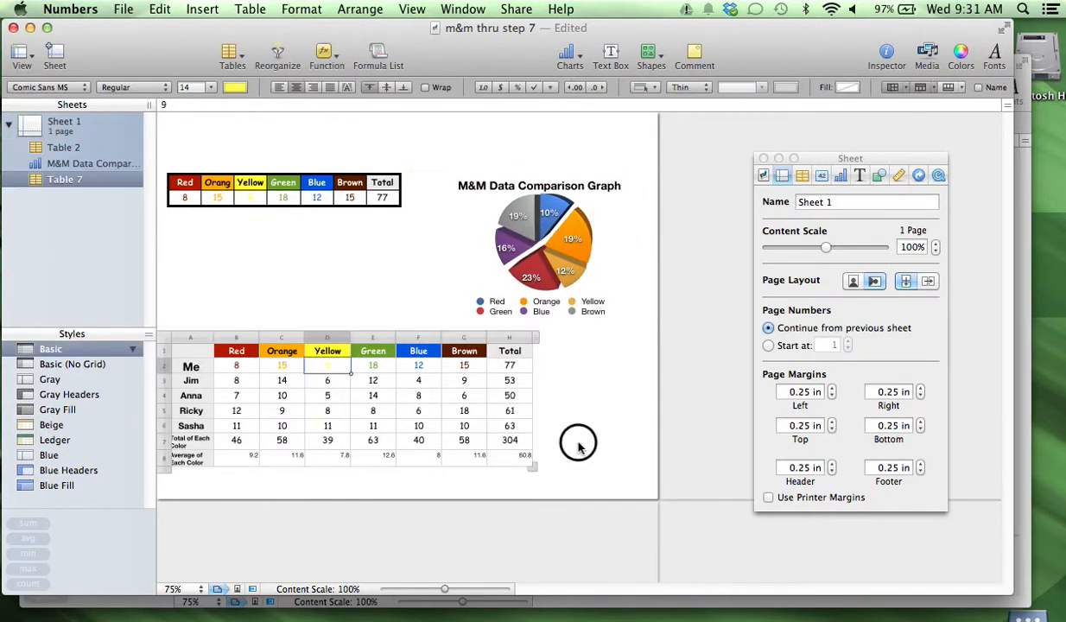
left_click(503, 467)
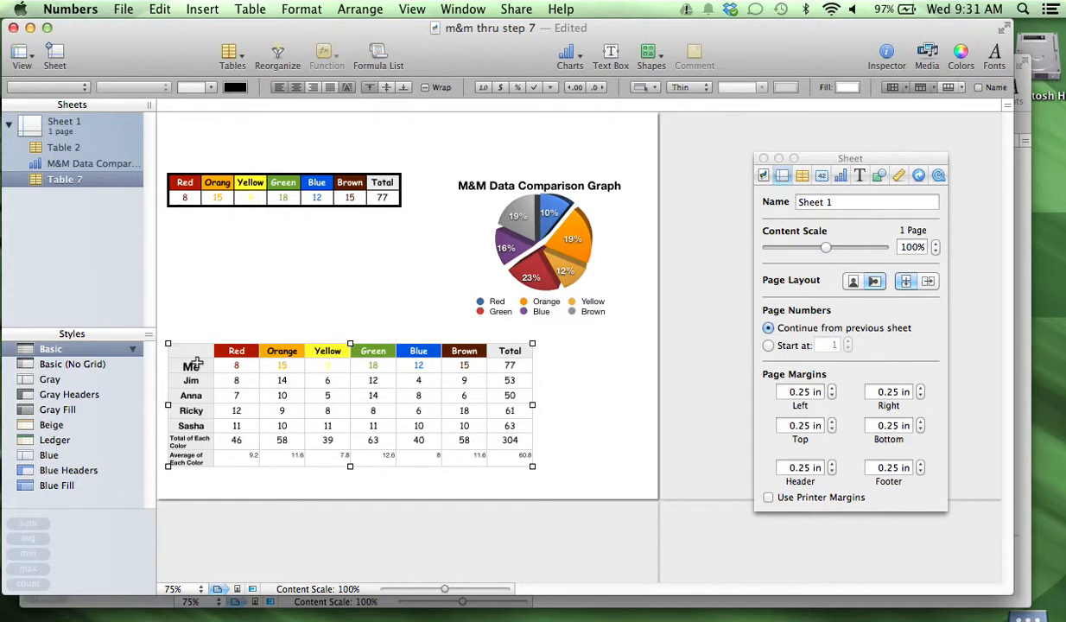
left_click(347, 332)
left_click(347, 345)
left_click_drag(348, 344, 347, 330)
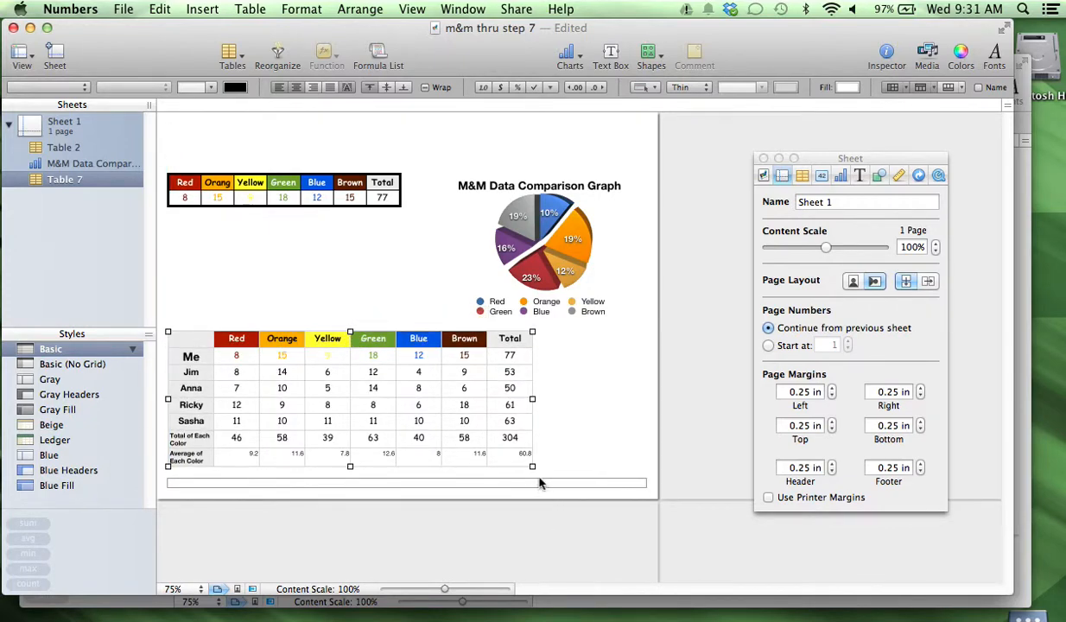
mouse_move(532, 466)
left_mouse_down()
mouse_move(516, 467)
mouse_move(526, 484)
mouse_move(530, 469)
left_mouse_up()
left_click(534, 467)
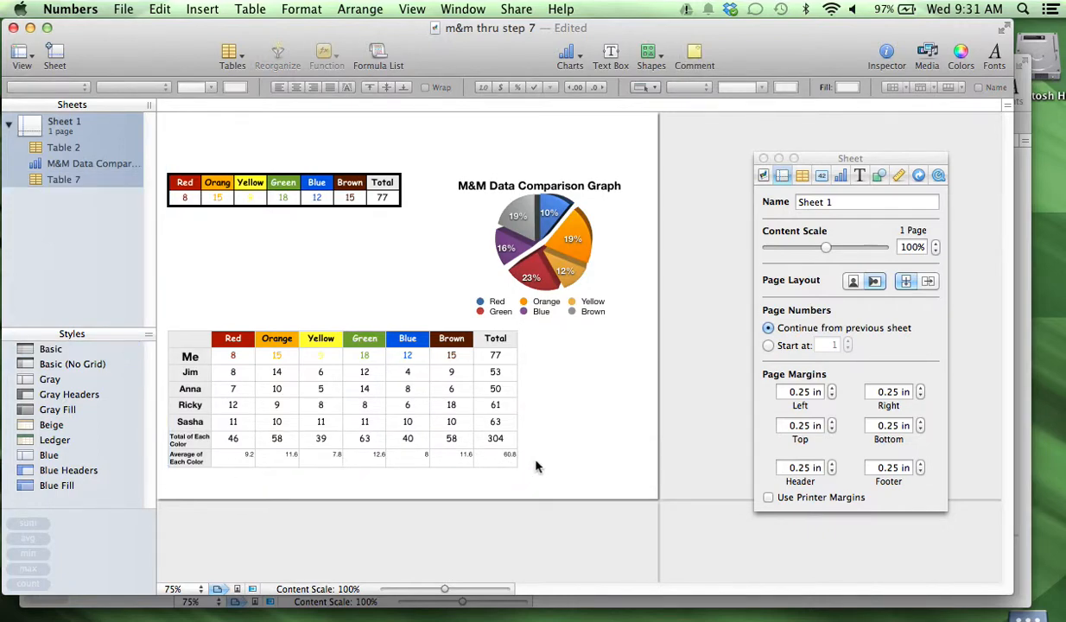
Reposition the pie chart up and to the left, leaving more space above the comparison table
left_click(486, 247)
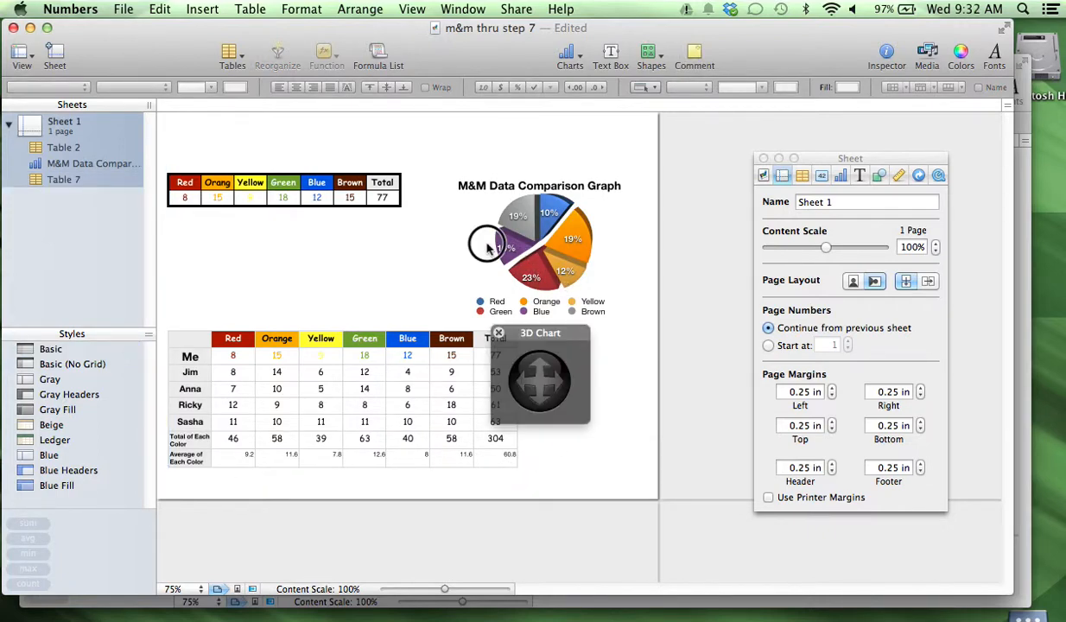
left_click_drag(486, 248, 486, 229)
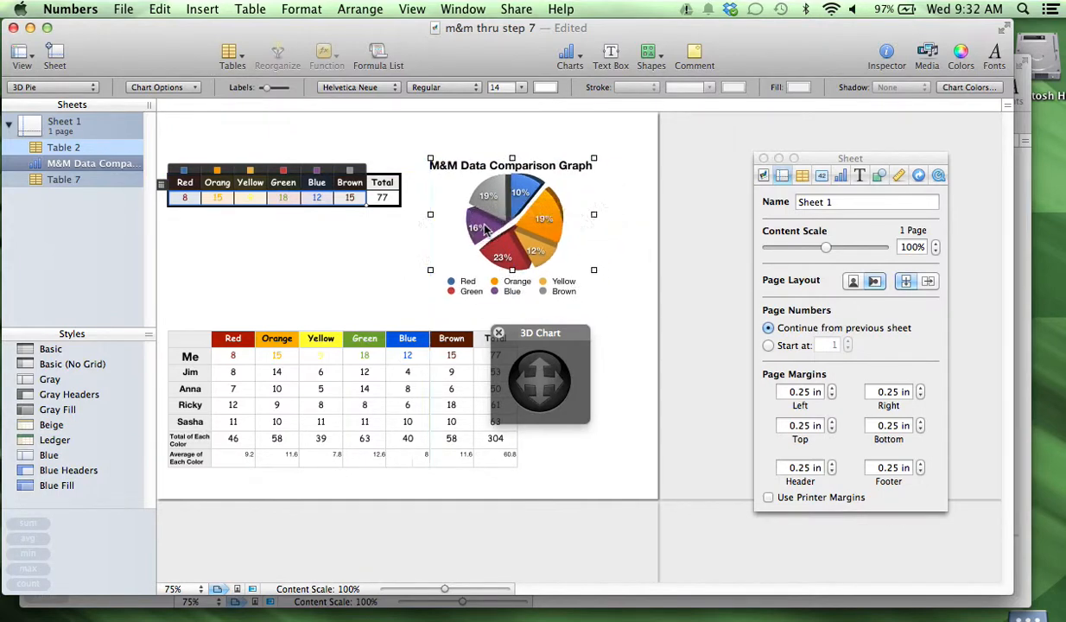
left_click(396, 238)
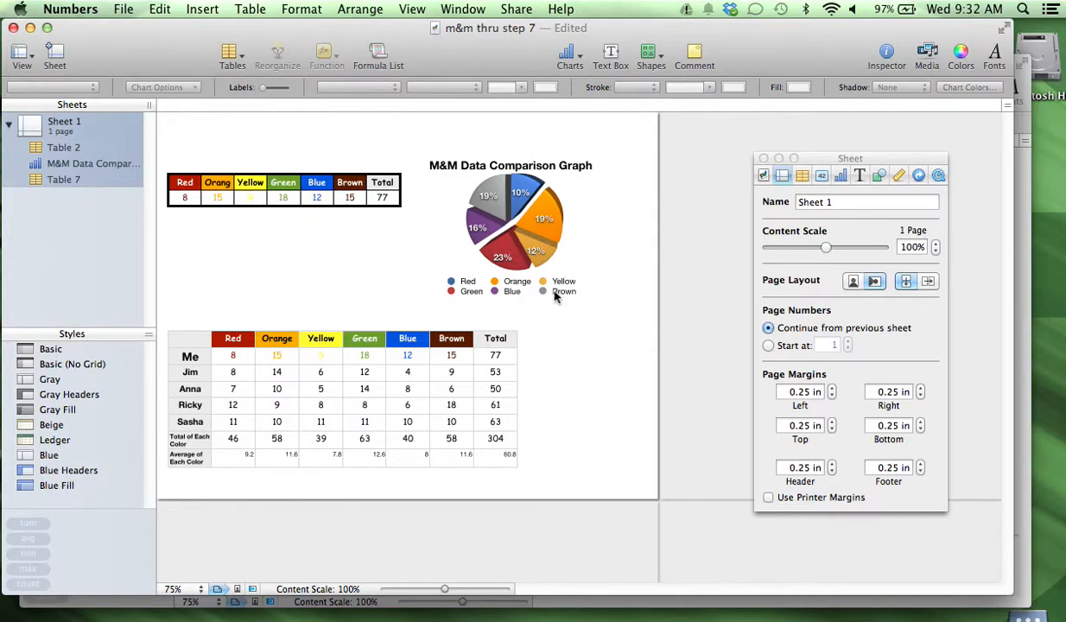
Recolor the pie chart's Brown slice with Brown from the Apple color palette
left_click(499, 215)
left_click(499, 215)
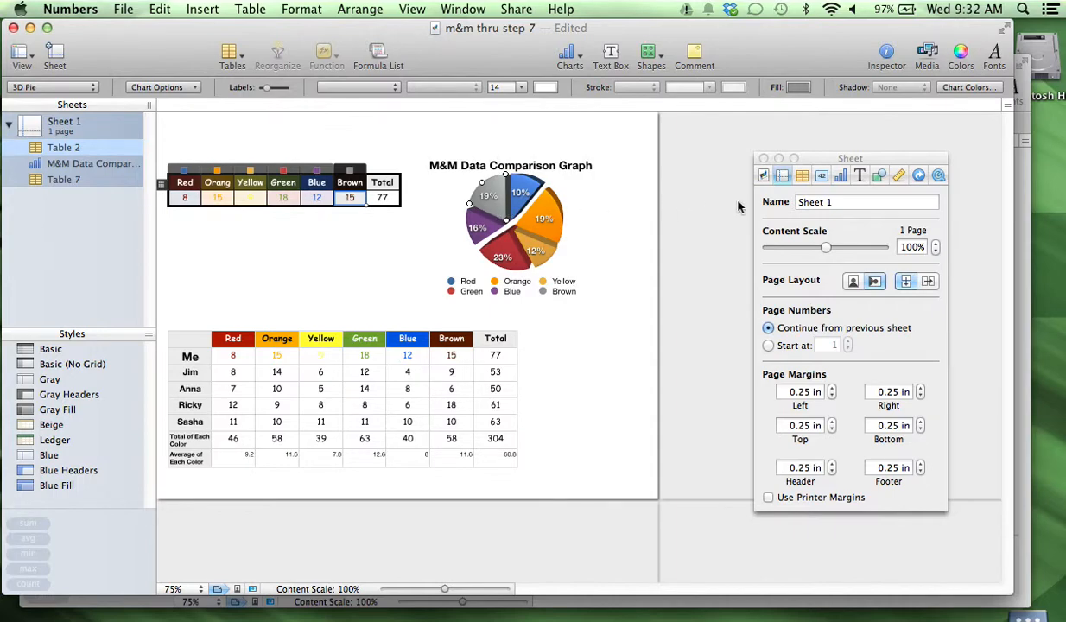
left_click(880, 175)
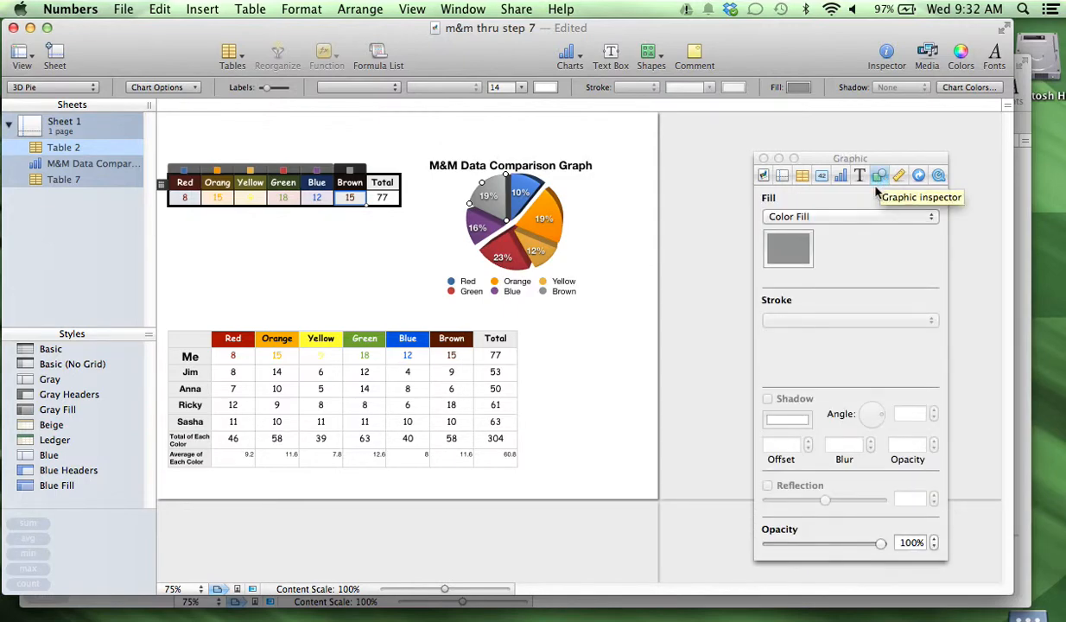
left_click(787, 251)
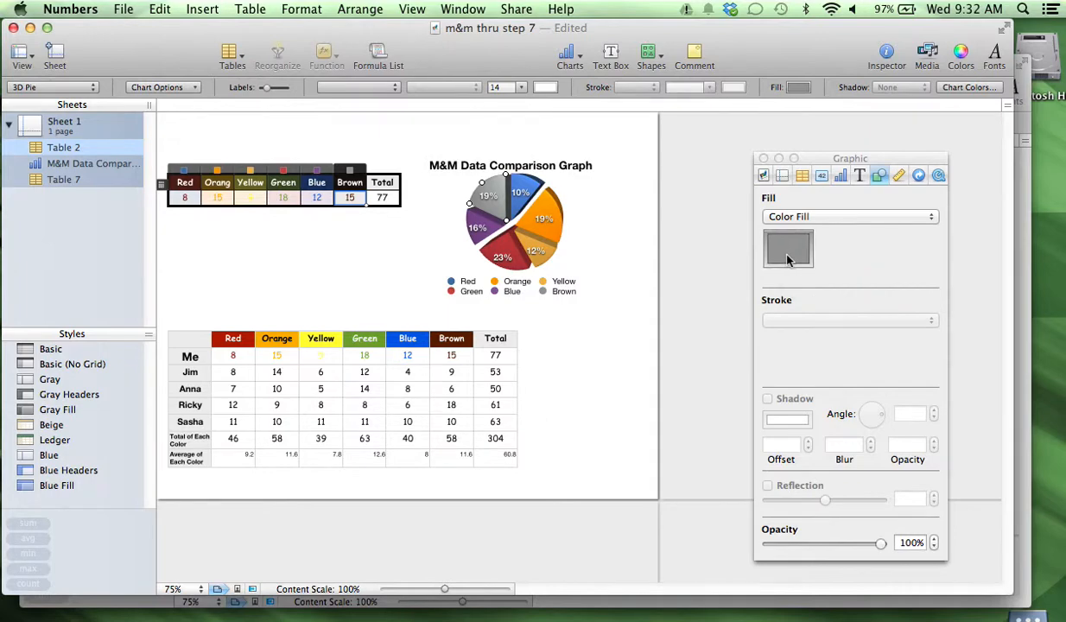
left_click_drag(972, 334, 671, 125)
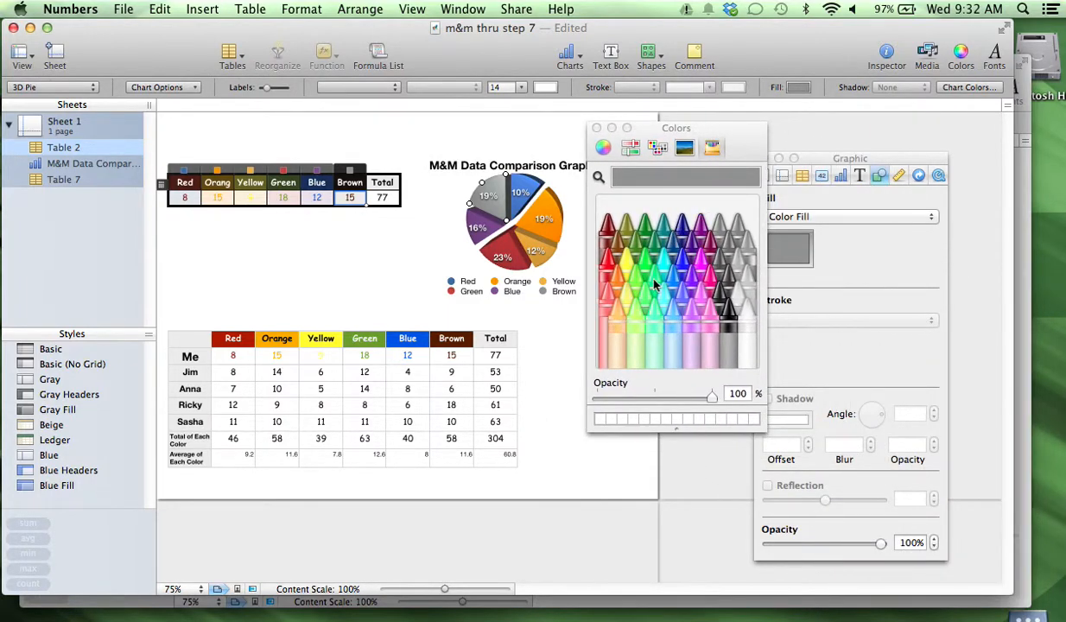
left_click(686, 148)
left_click(658, 148)
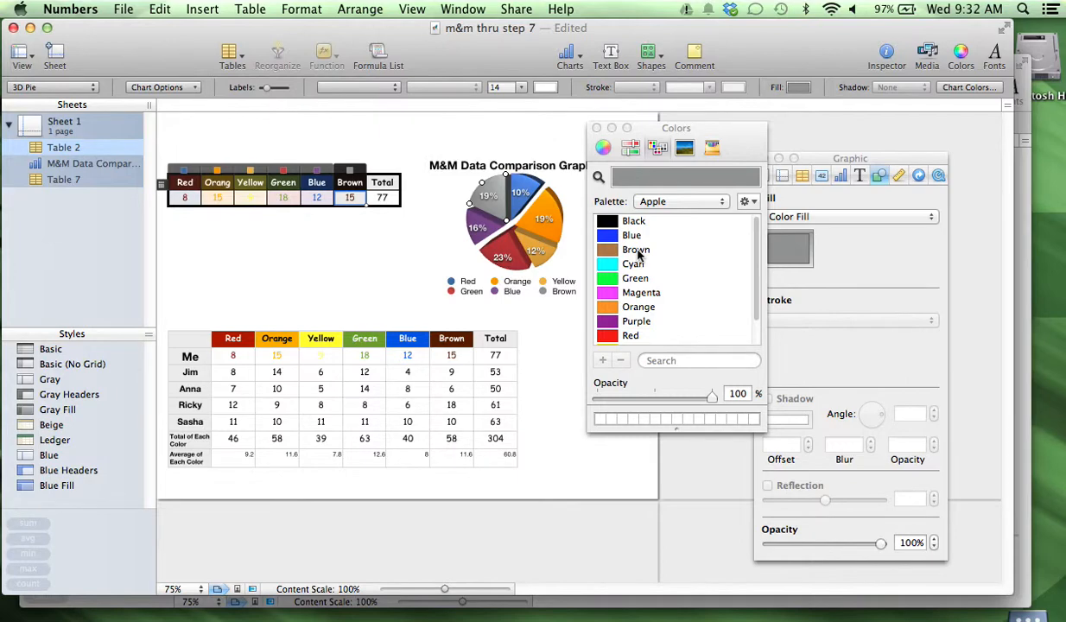
left_click(640, 251)
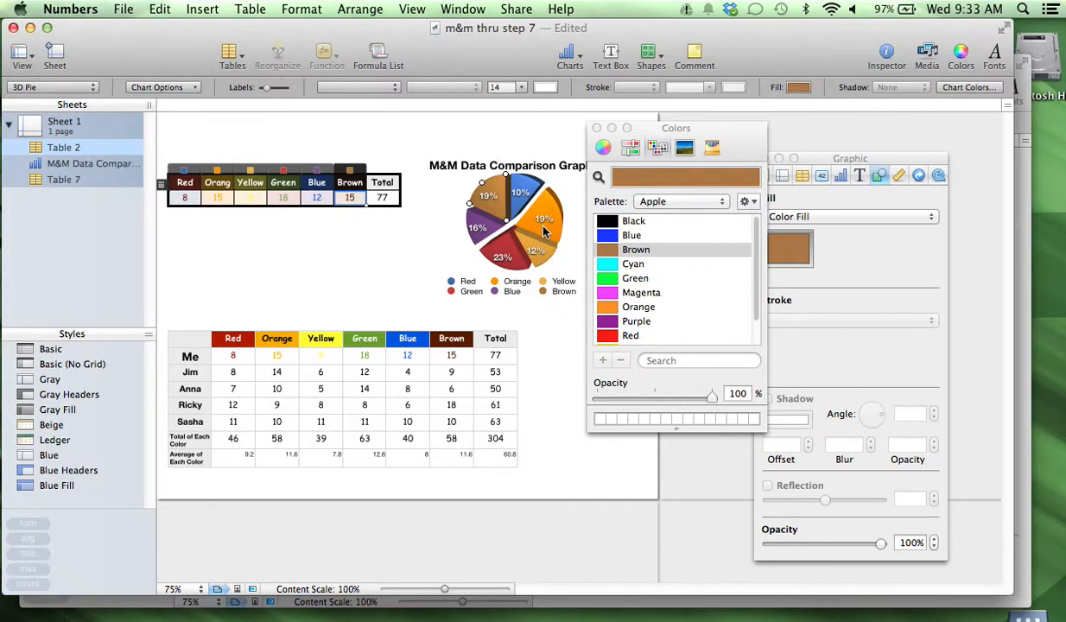
Recolor the pie chart's Yellow slice with Yellow from the Apple palette and close the color picker
left_click(543, 259)
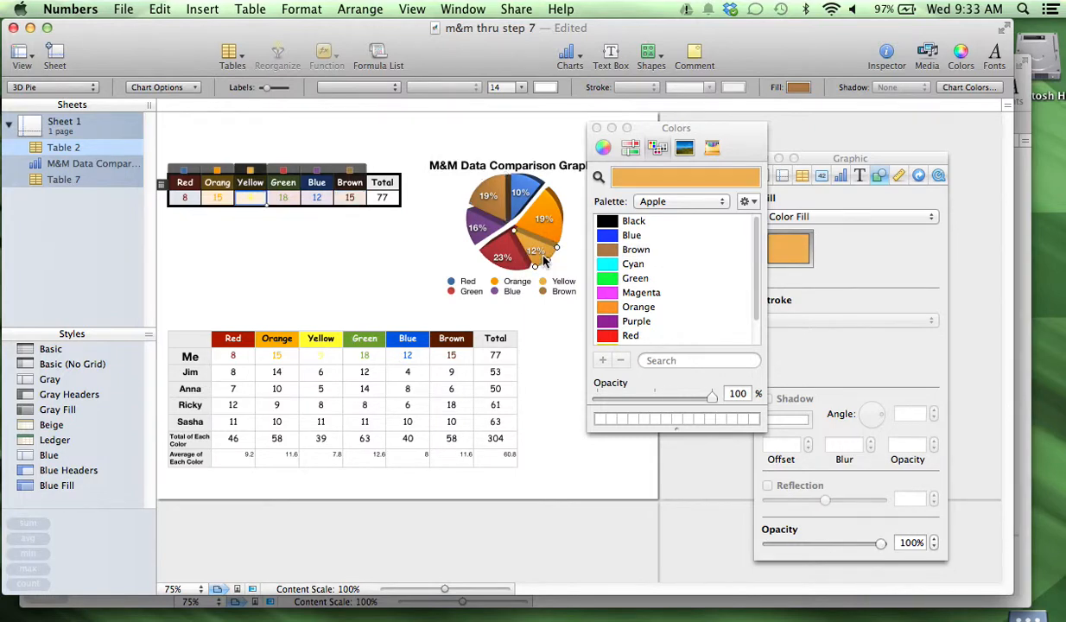
scroll(639, 294, "down", 2)
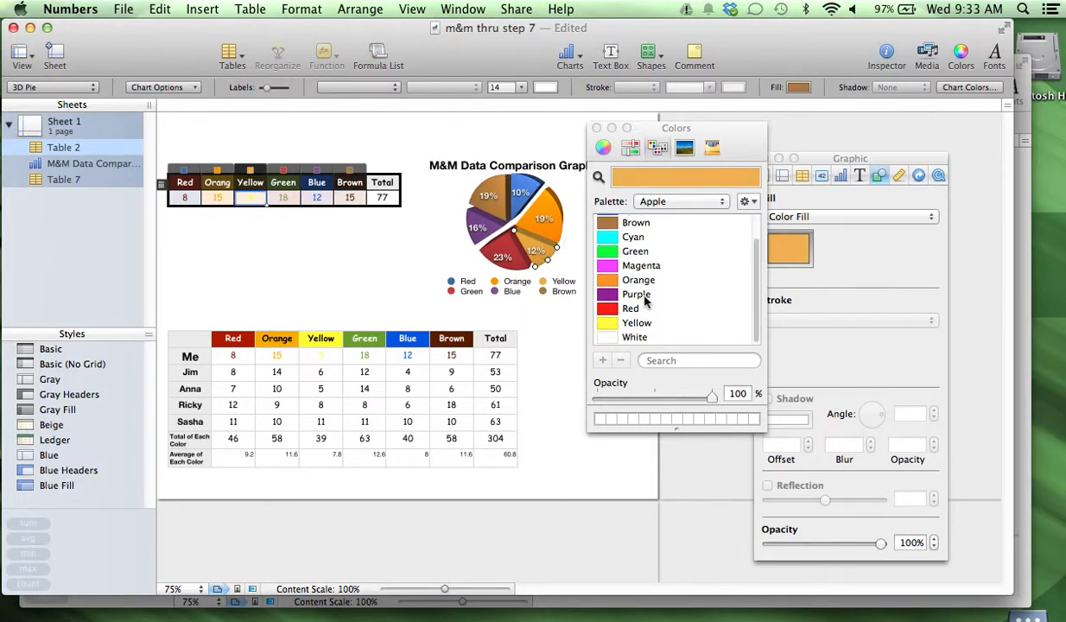
left_click(637, 324)
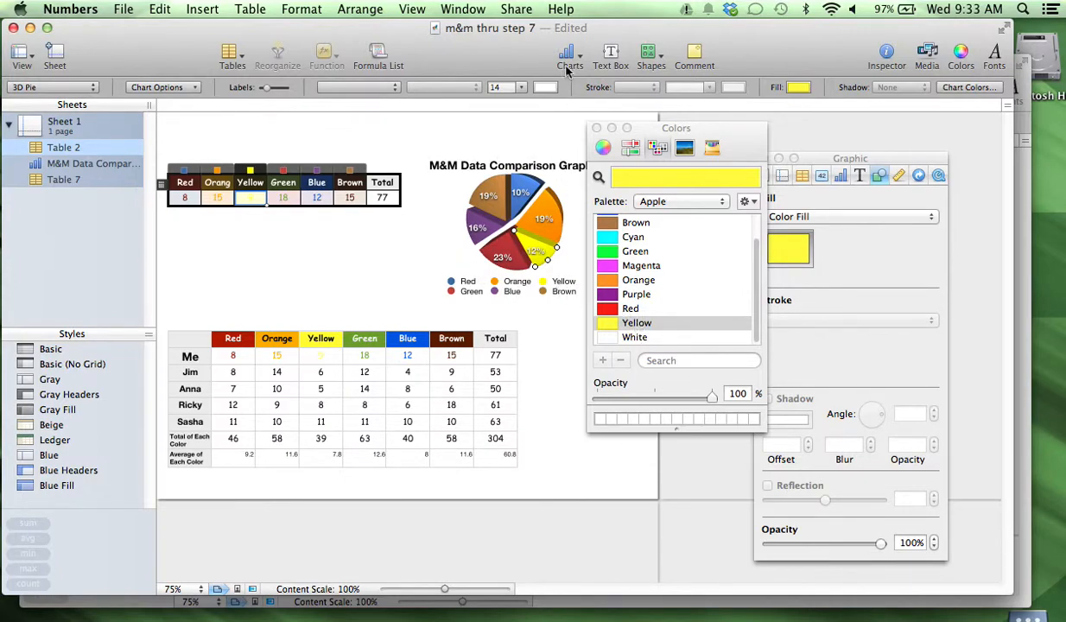
left_click_drag(617, 125, 875, 132)
left_click(831, 127)
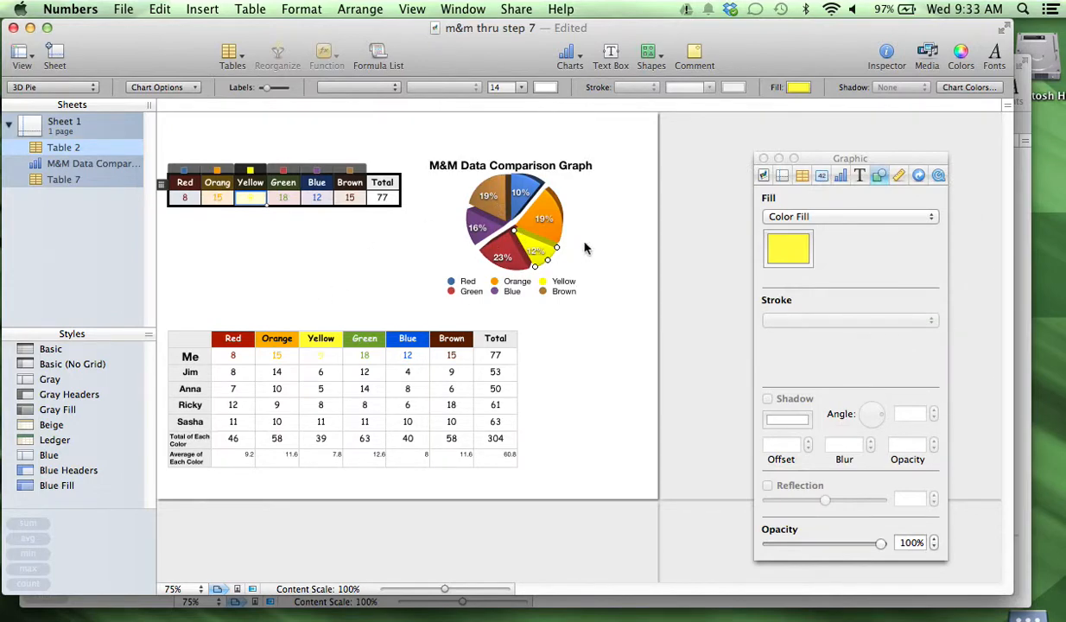
left_click(618, 300)
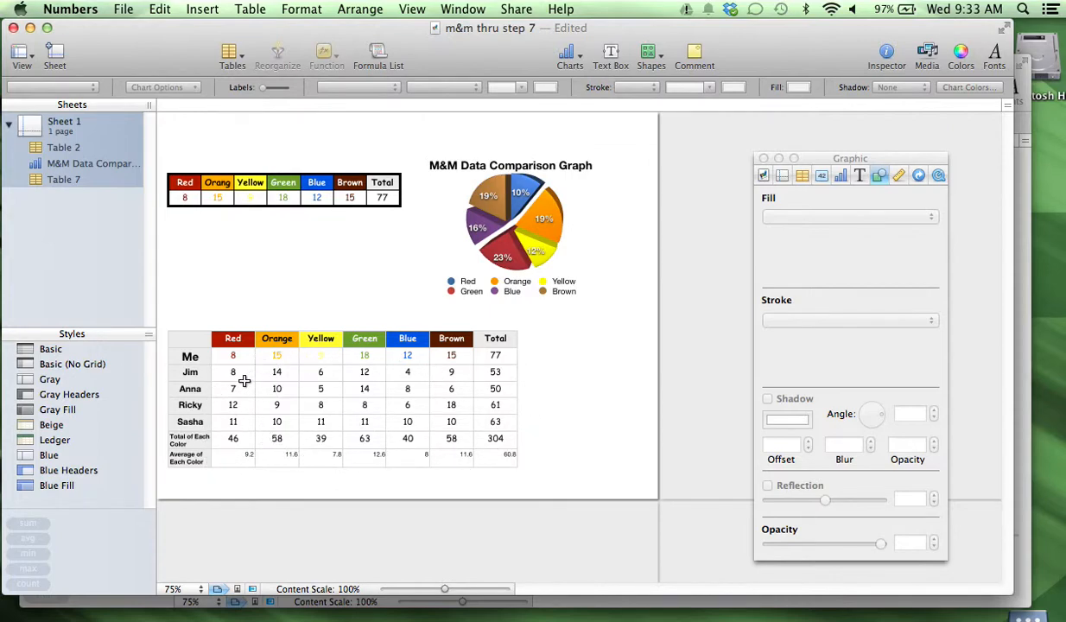
Set all numeric cells of the comparison table, B2 through H8, to font size 14
left_click(489, 441)
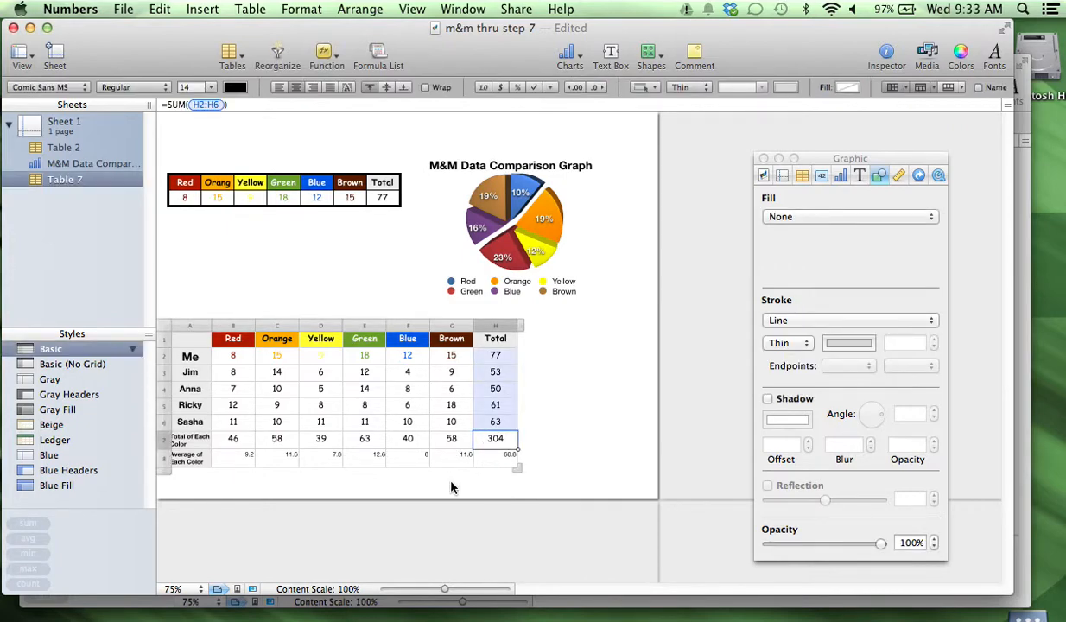
left_click(328, 402)
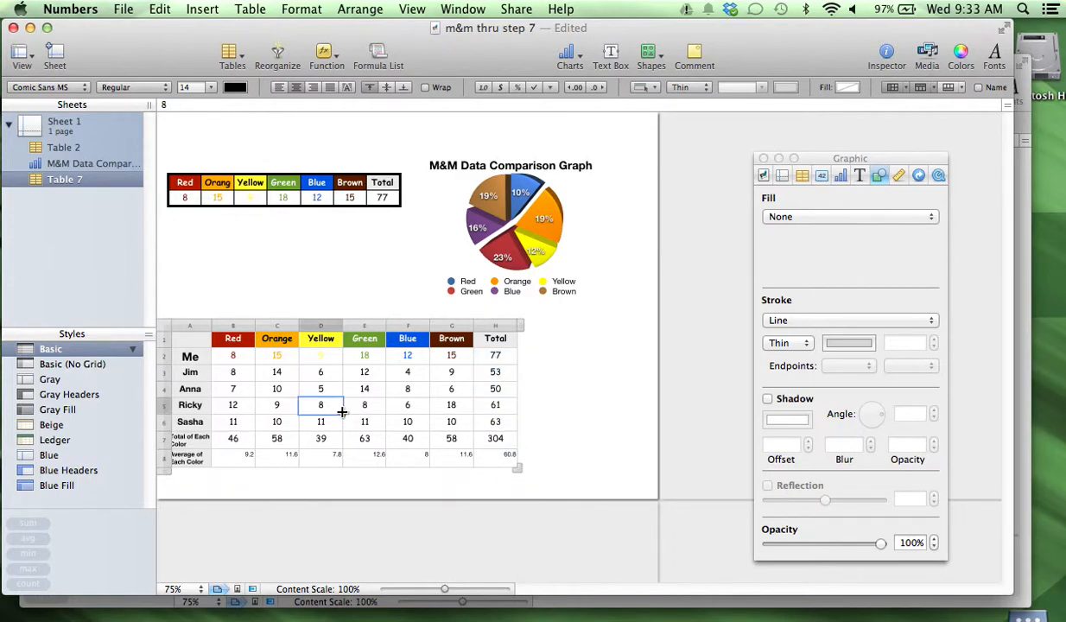
left_click(537, 474)
left_click_drag(233, 356, 488, 466)
left_click(68, 88)
left_click(61, 90)
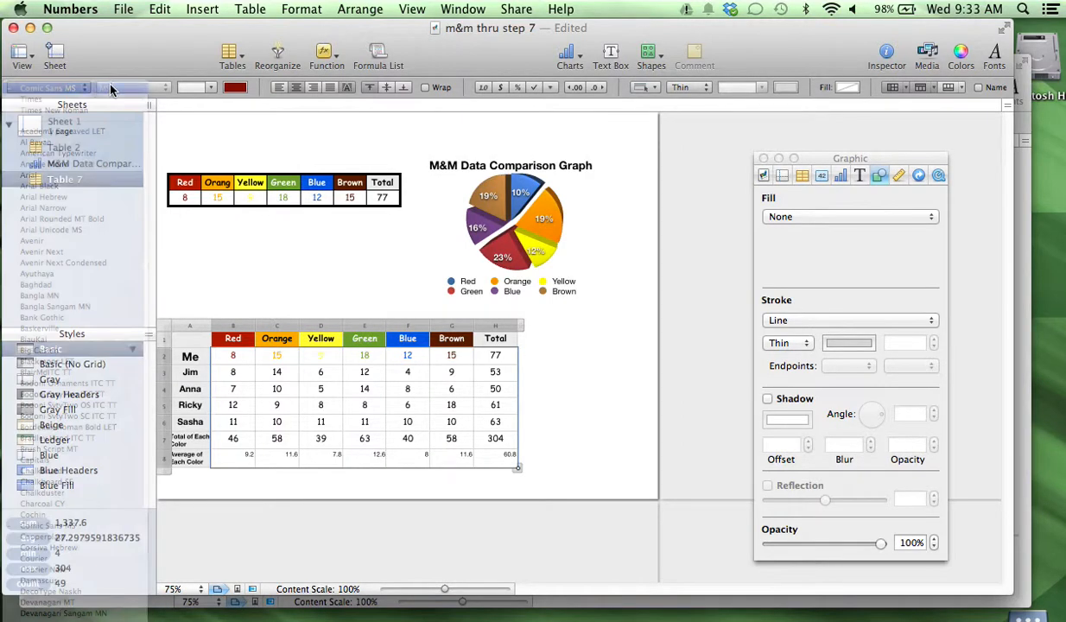
left_click(205, 87)
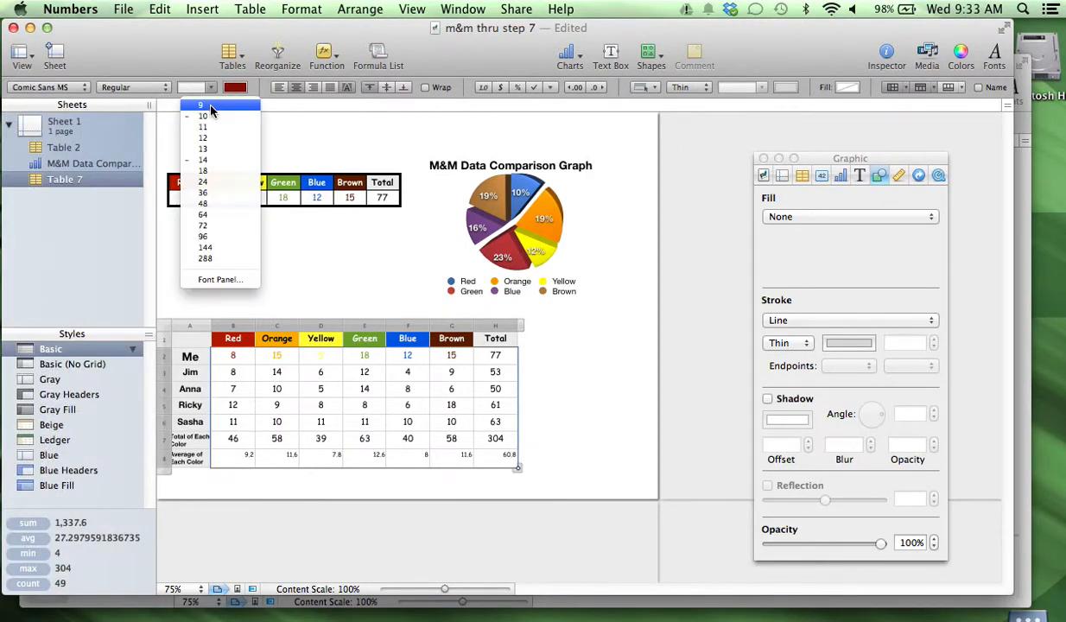
left_click(215, 160)
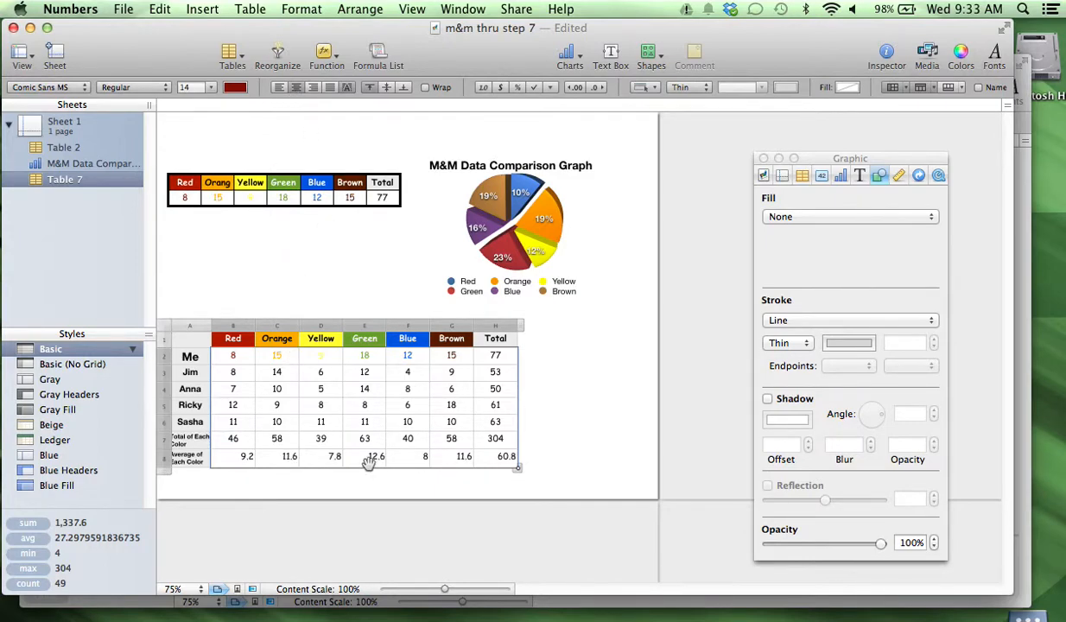
Center-align the comparison table's numeric cells B2 through H8 and try to color the Red column's numbers dark red
left_click(281, 84)
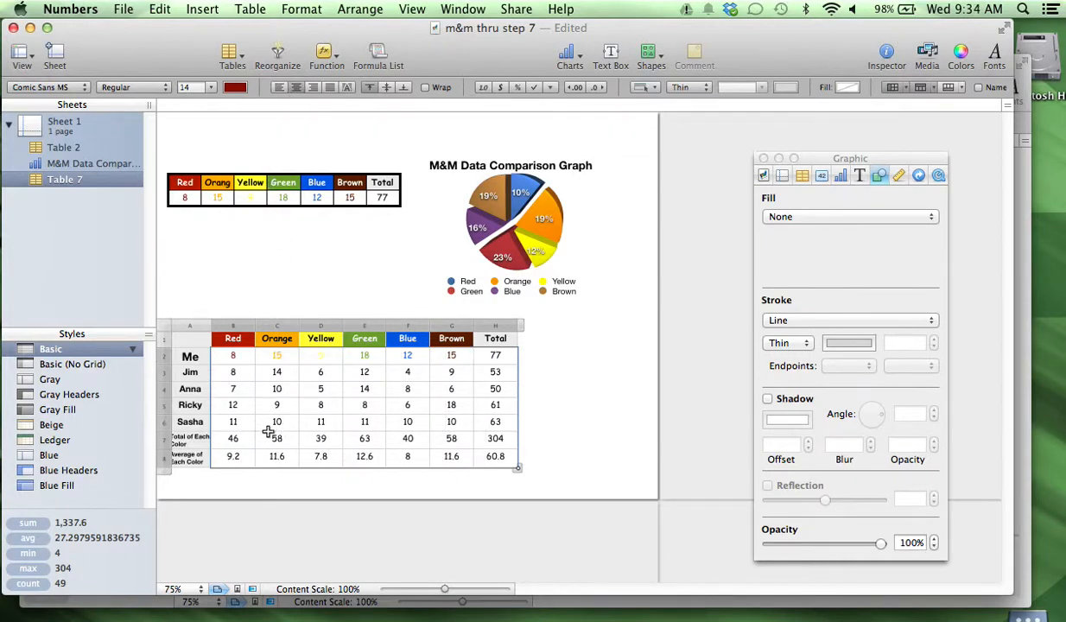
left_click(223, 389)
left_click_drag(227, 354, 233, 460)
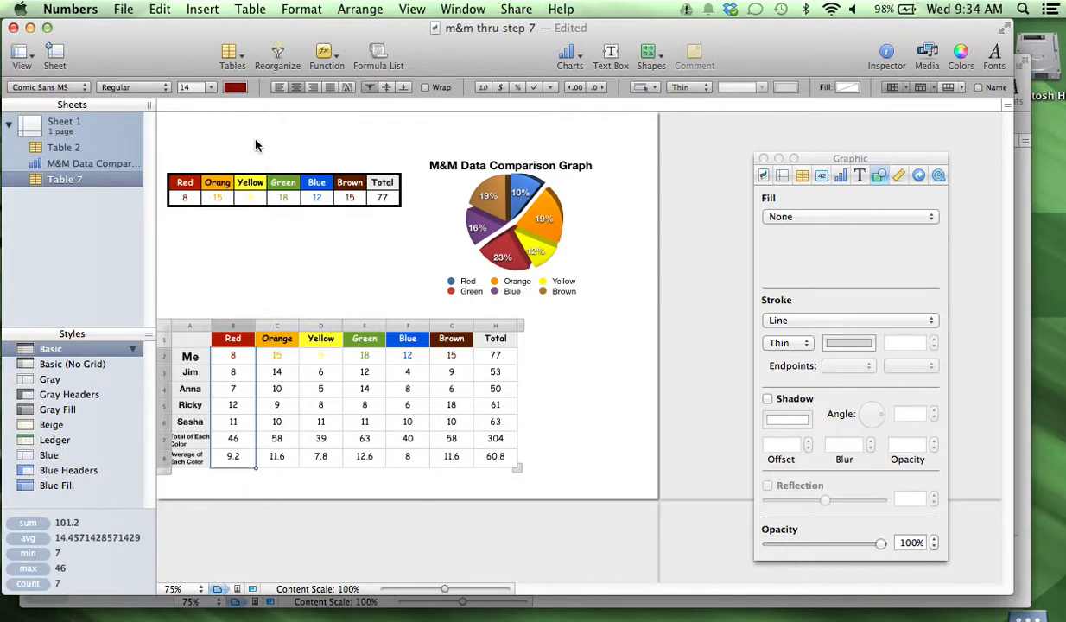
left_click(243, 89)
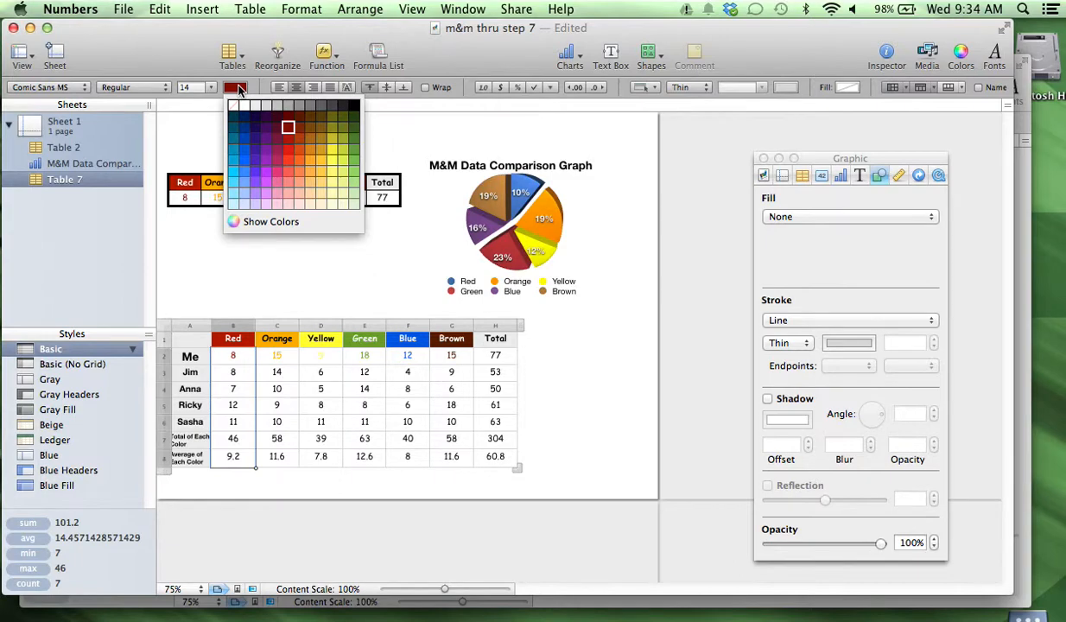
left_click(290, 131)
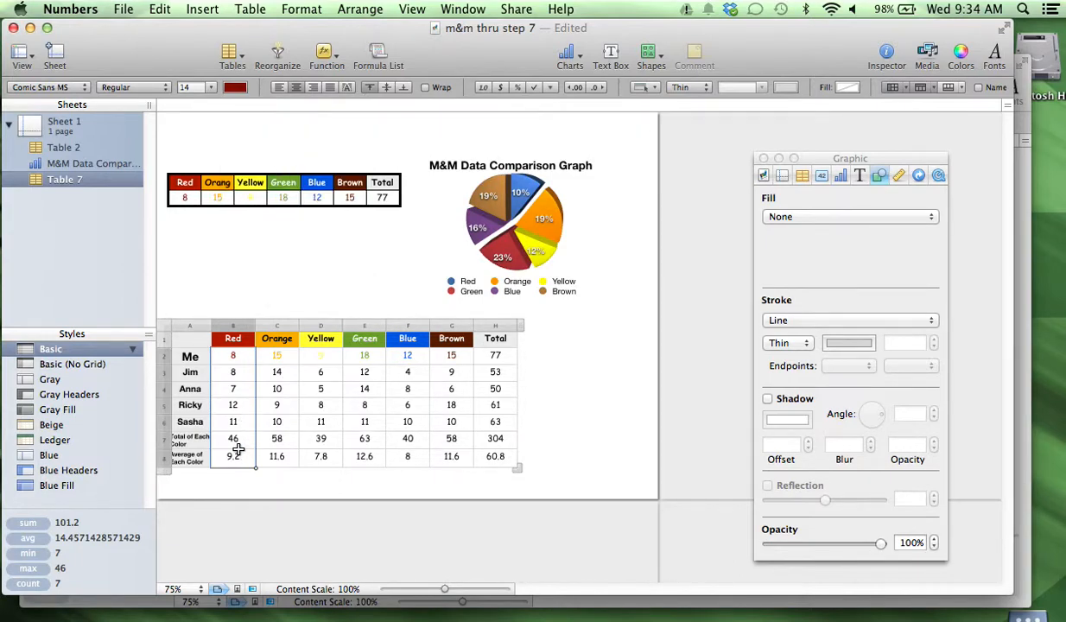
Color the Red column's numbers in cells B2 through B8 of the comparison table red and deselect the table
left_click(276, 438)
left_click(233, 389)
left_click(232, 374)
left_click(226, 355, "shift")
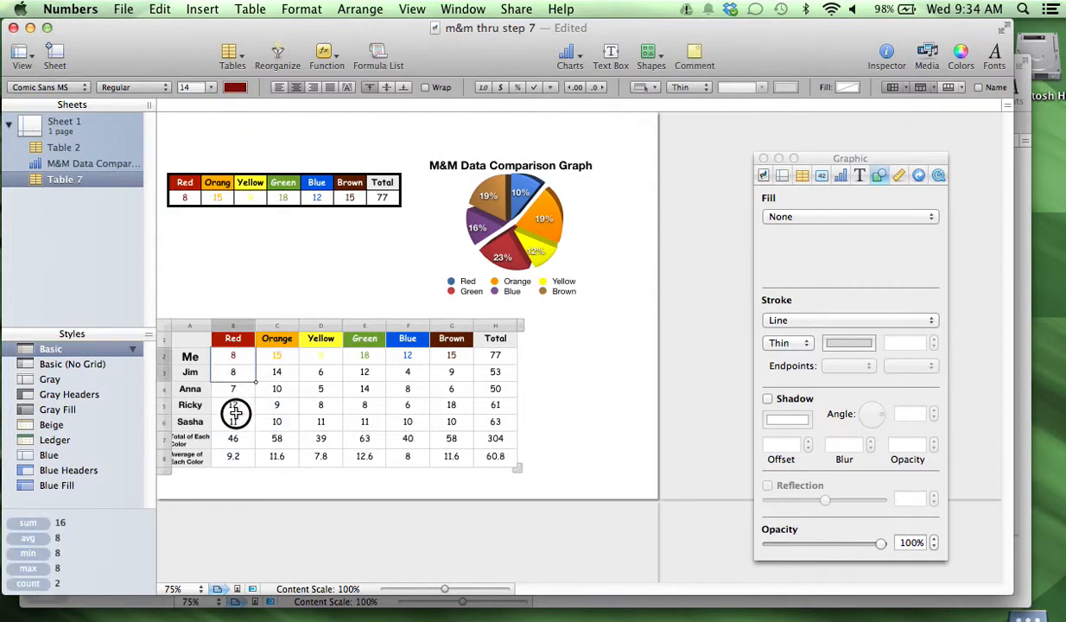
left_click(232, 456, "shift")
left_click(235, 87)
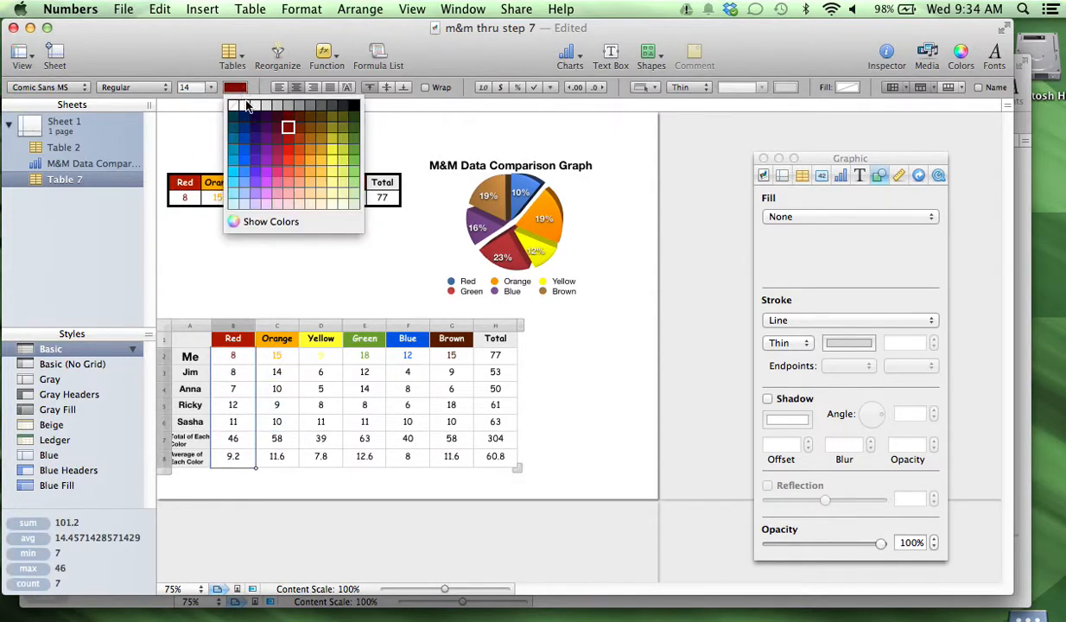
left_click(277, 127)
left_click(235, 88)
left_click(288, 140)
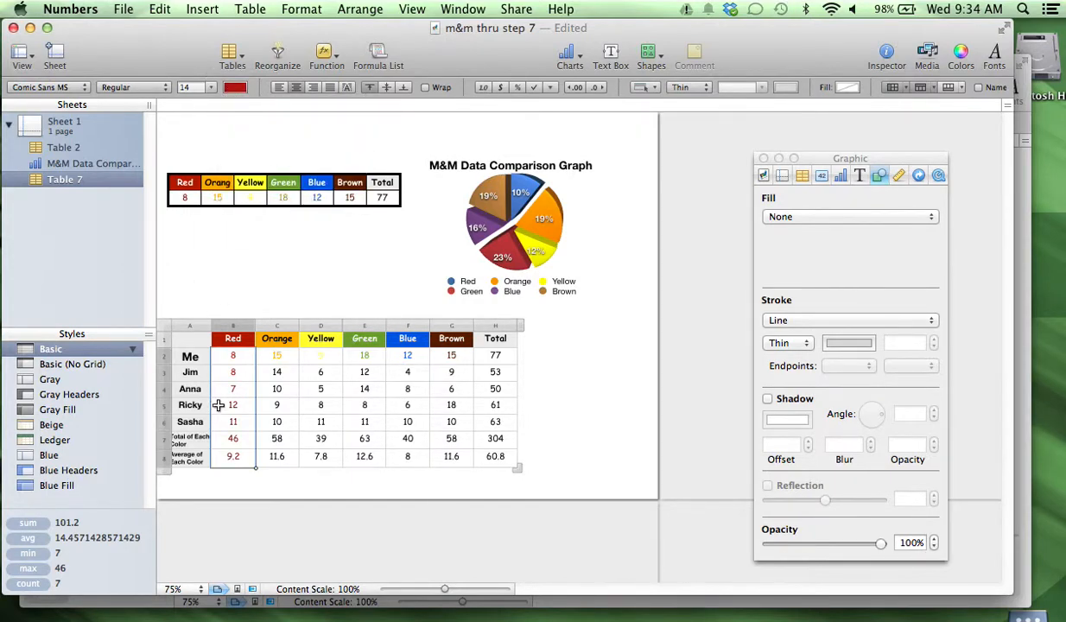
left_click(276, 387)
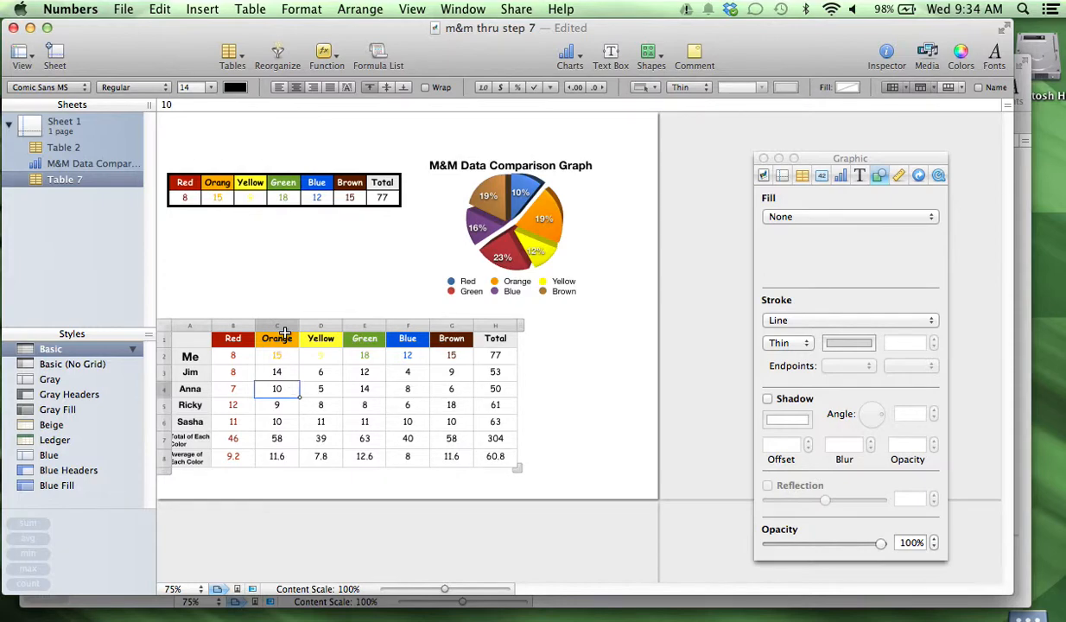
left_click(567, 422)
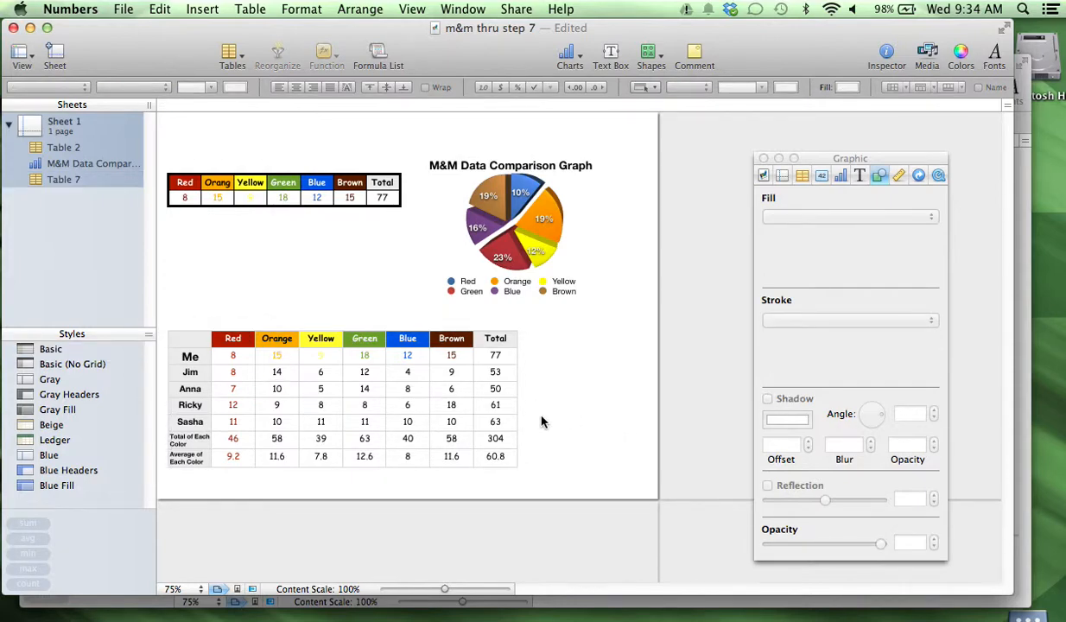
left_click(188, 436)
left_click(193, 481)
left_click(192, 438)
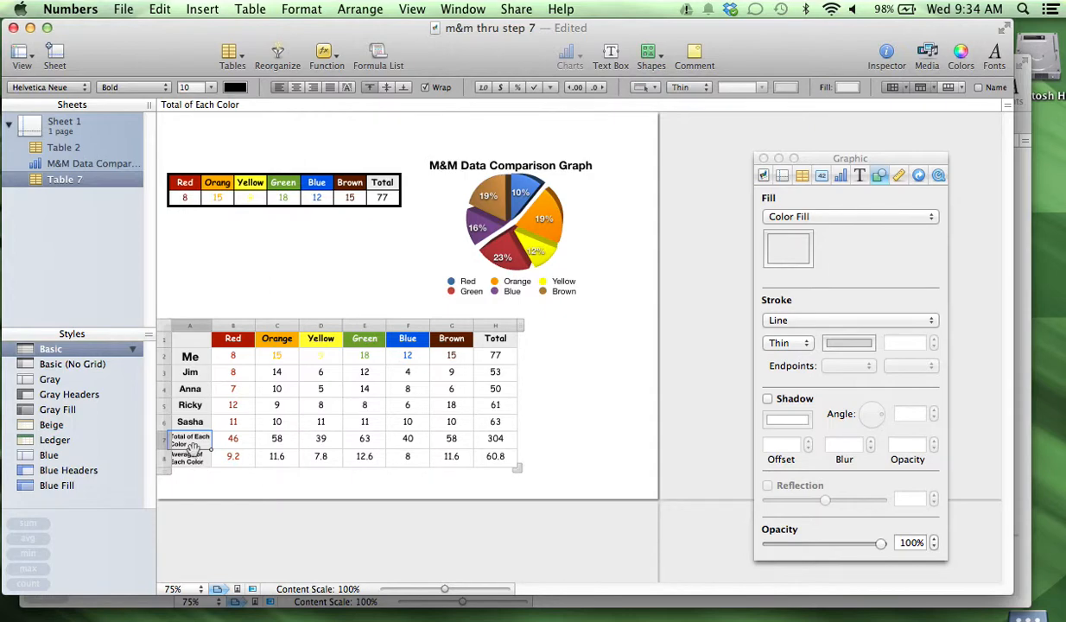
left_click(286, 471)
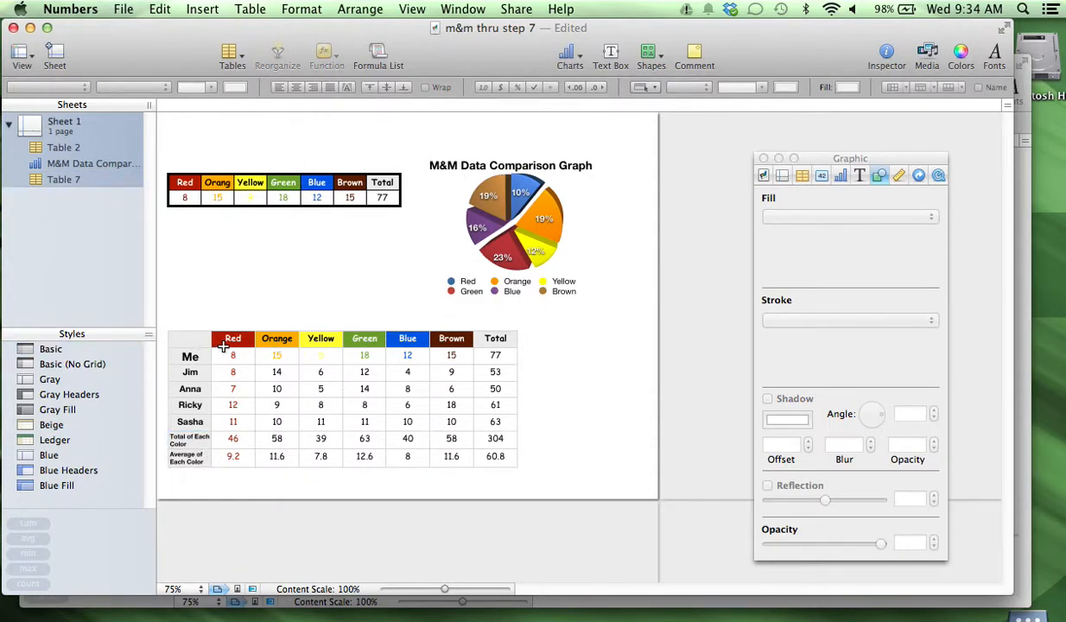
Change the inside borders of the whole comparison table to a solid black line
left_click_drag(199, 340, 499, 461)
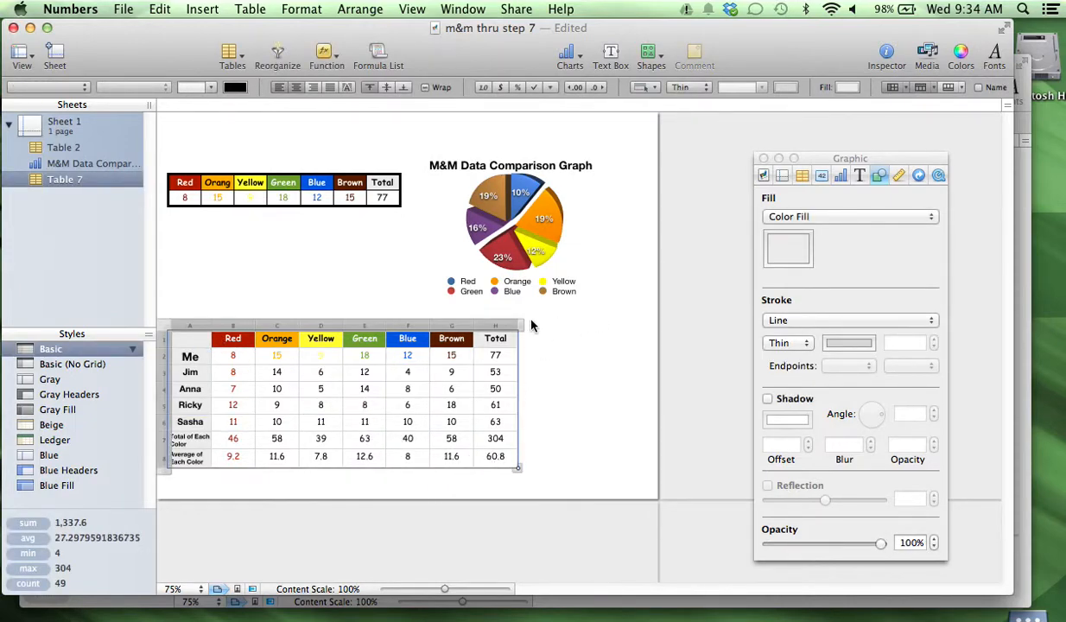
left_click(646, 87)
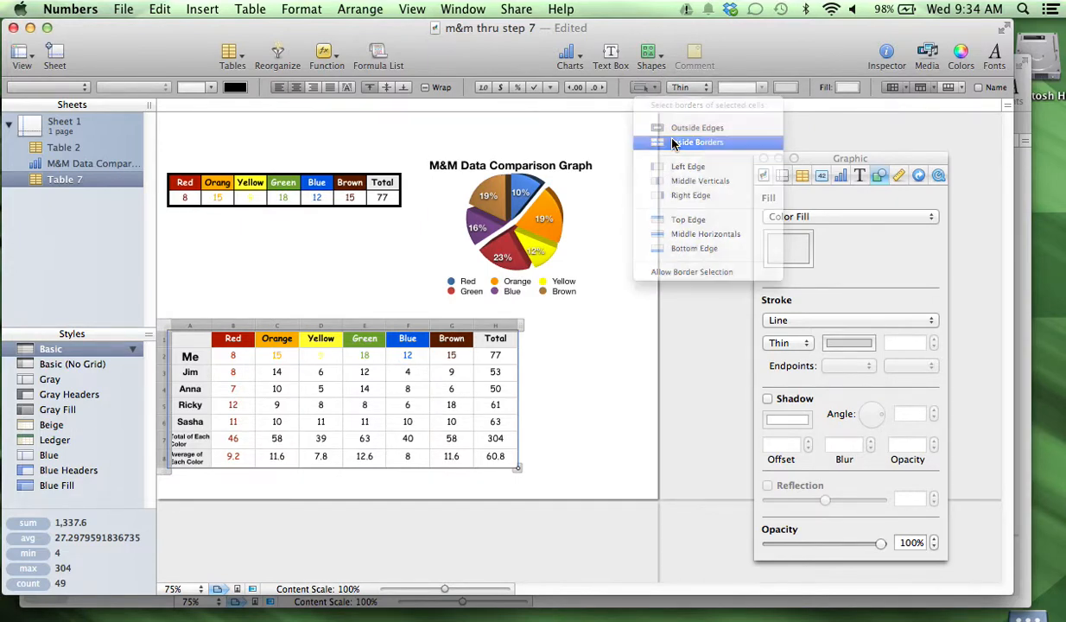
left_click(674, 143)
left_click(678, 87)
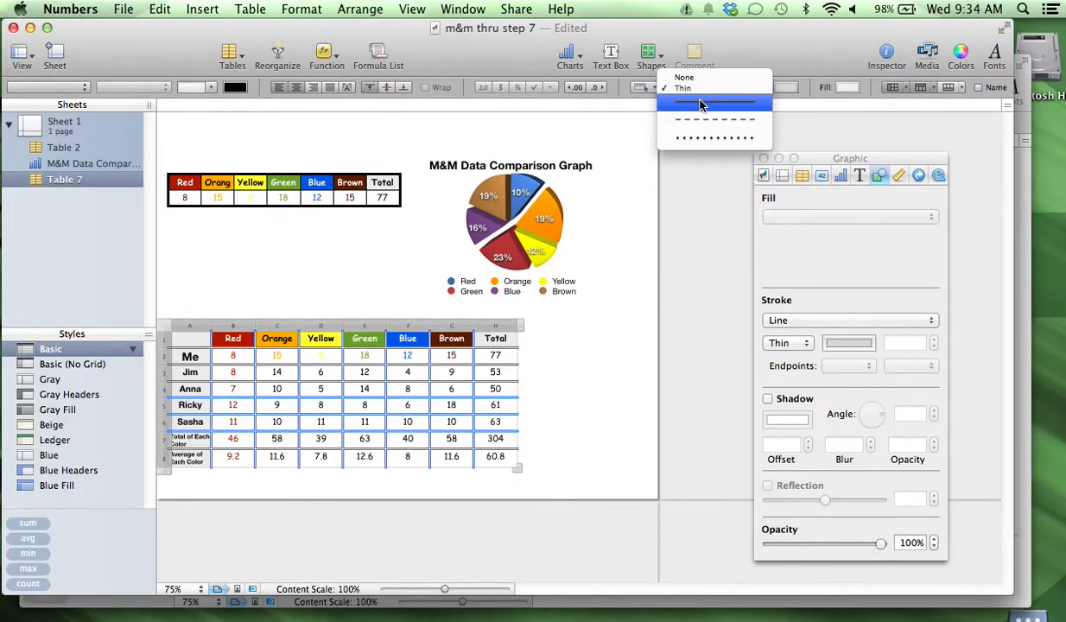
left_click(703, 105)
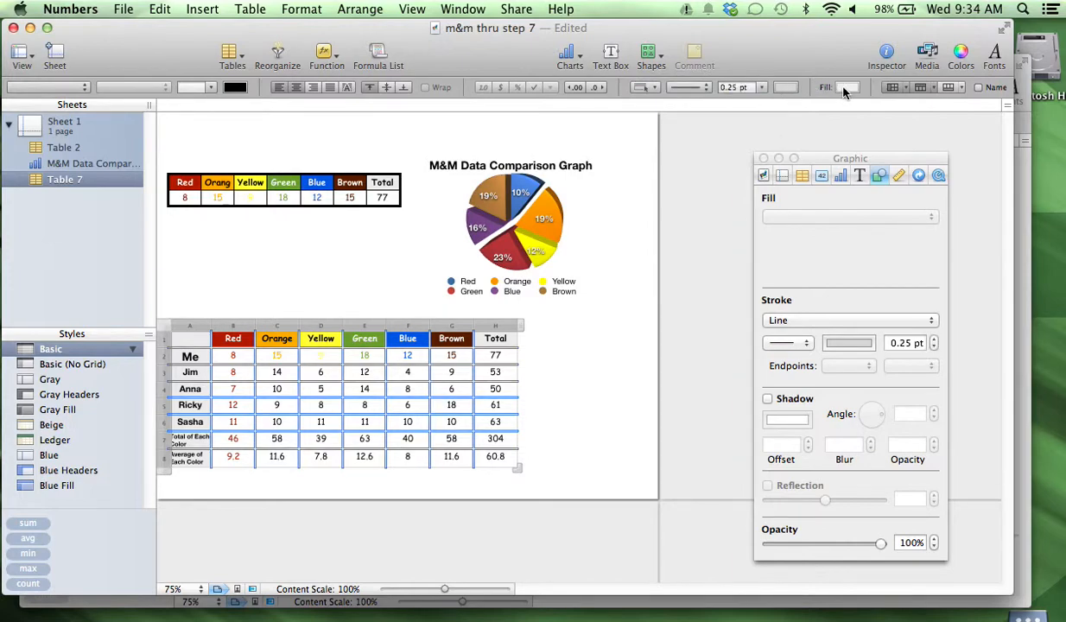
left_click(785, 87)
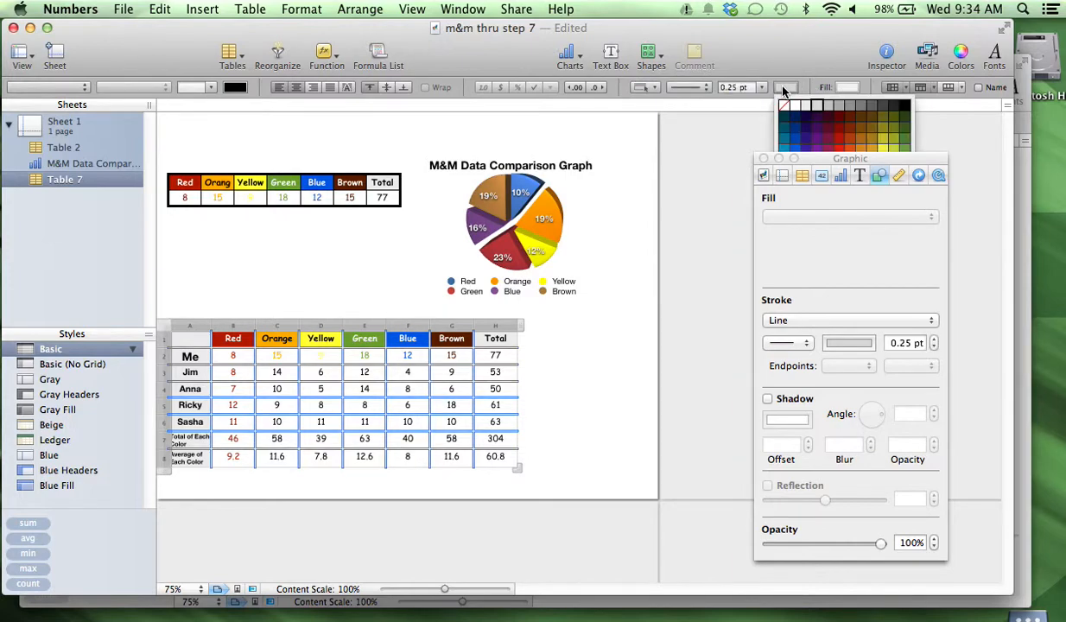
left_click(903, 106)
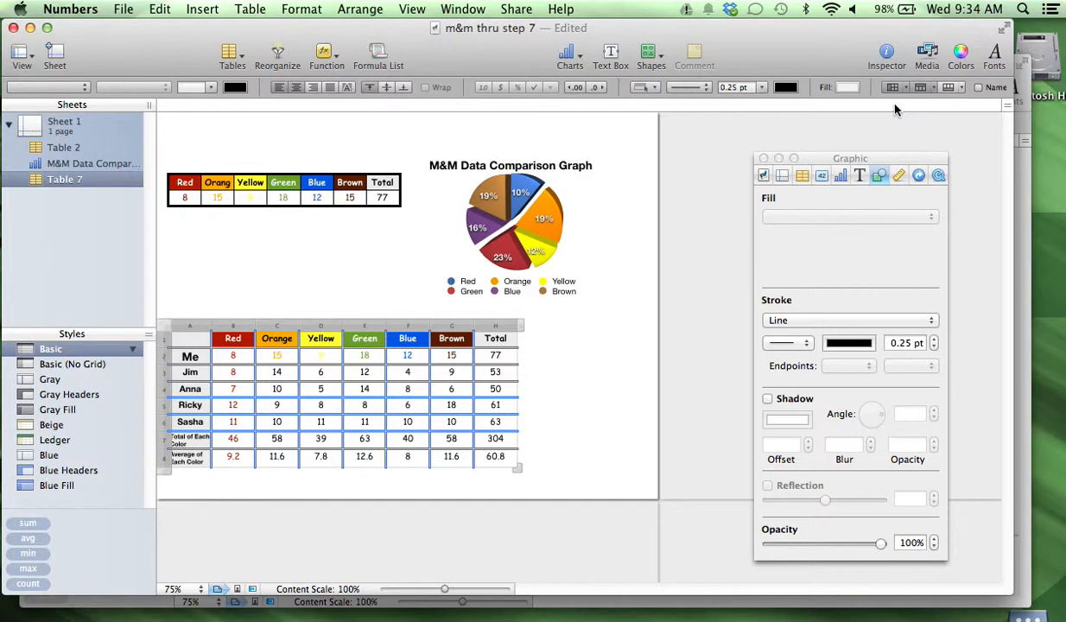
Set the comparison table's inside borders to 1 pt thickness and deselect the table
left_click(934, 341)
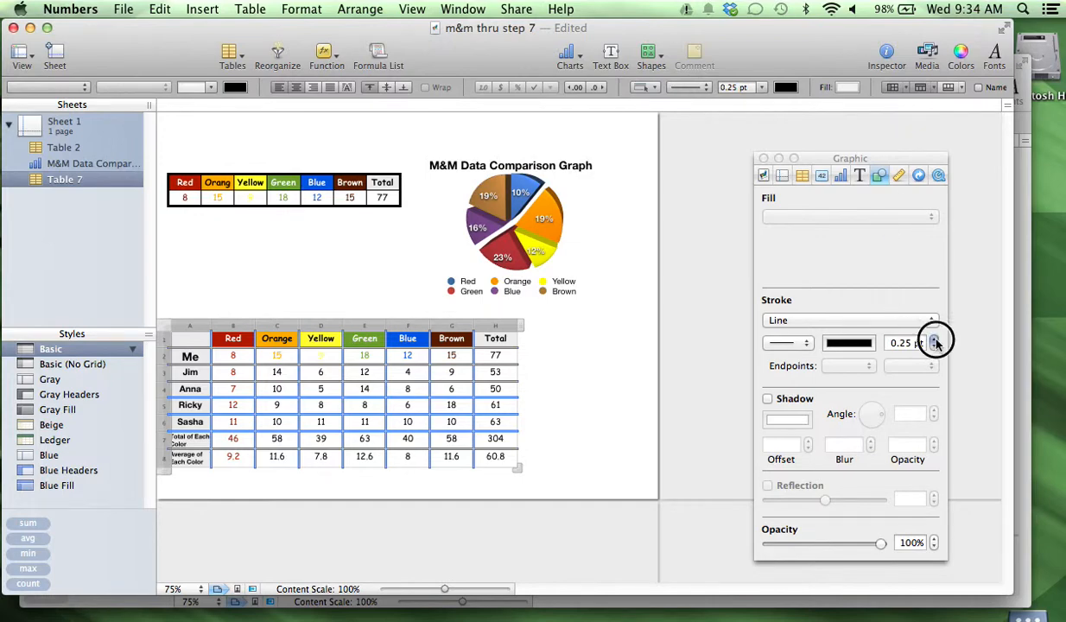
left_click(934, 340)
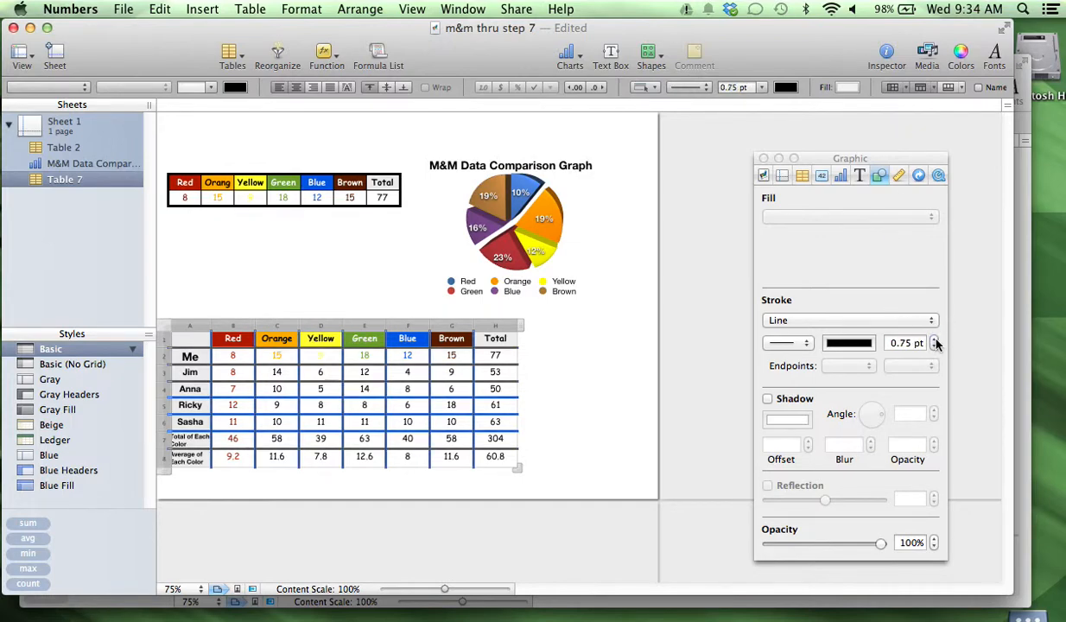
left_click(736, 87)
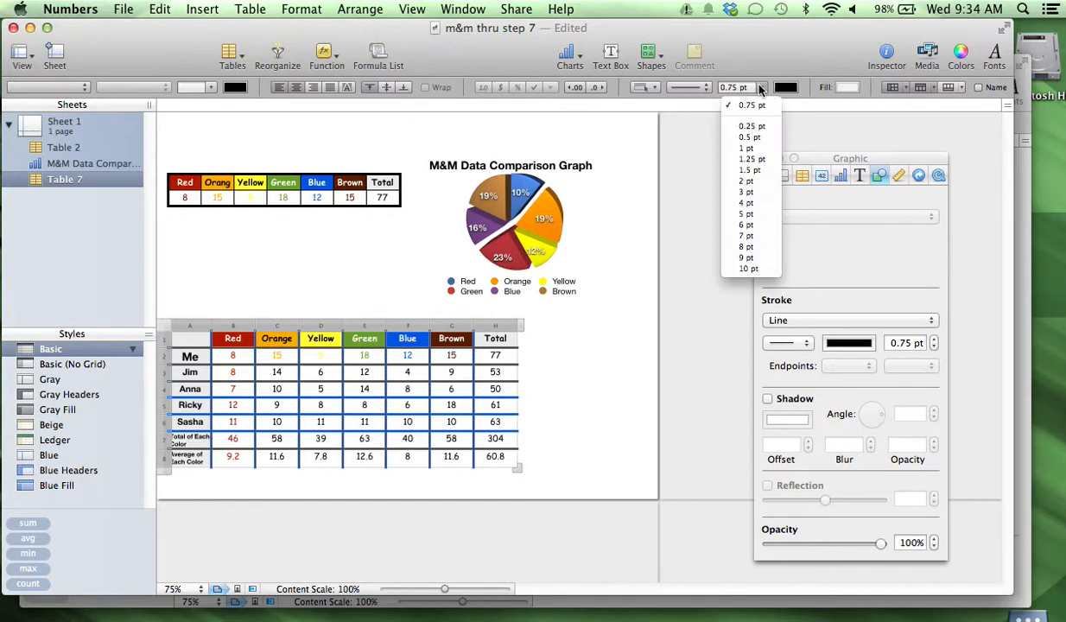
left_click(757, 148)
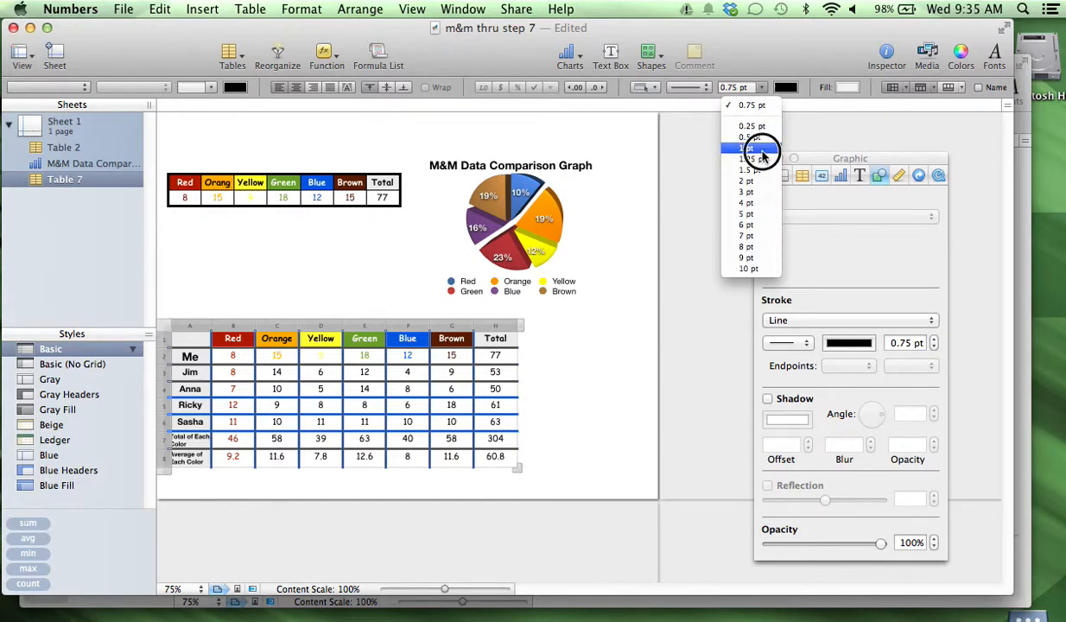
left_click(585, 394)
Apply a solid line style to the outside edges of the whole comparison table
left_click_drag(217, 346, 496, 455)
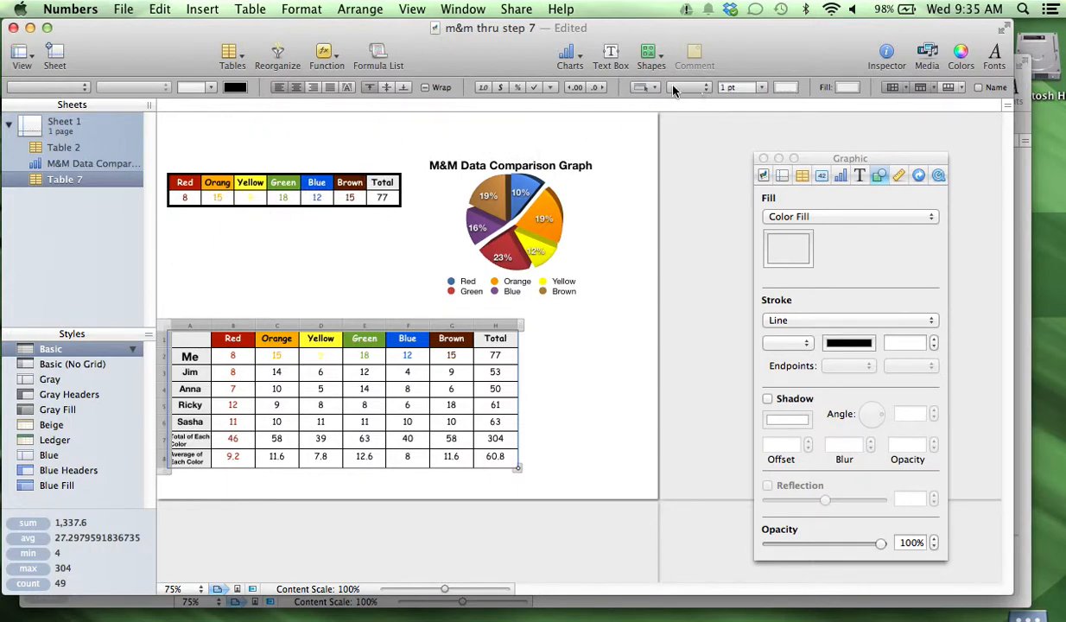
left_click(644, 88)
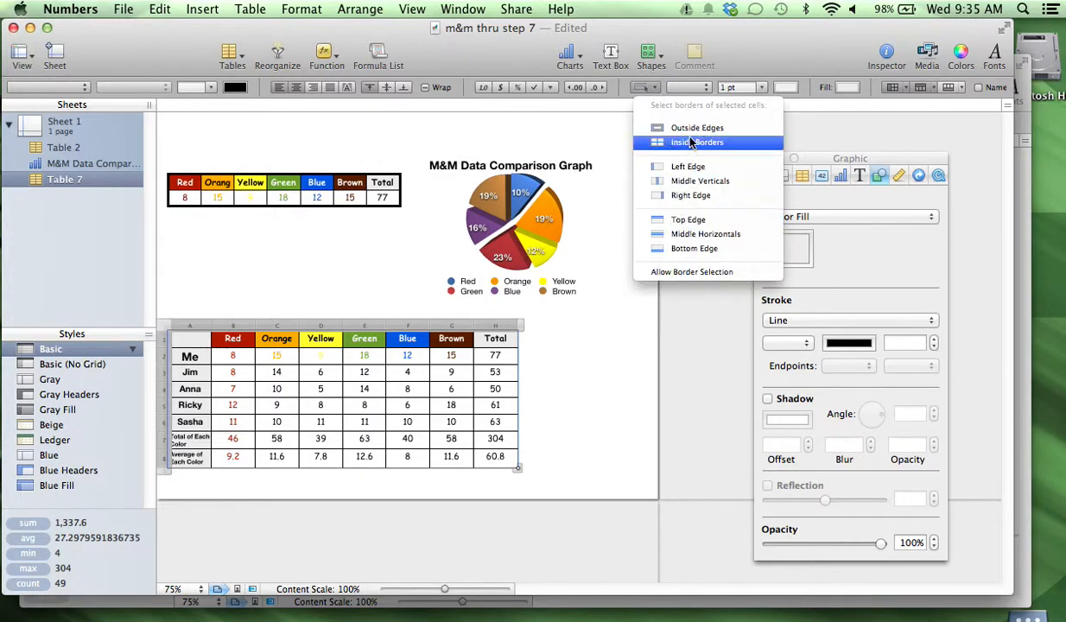
left_click(669, 127)
left_click(697, 88)
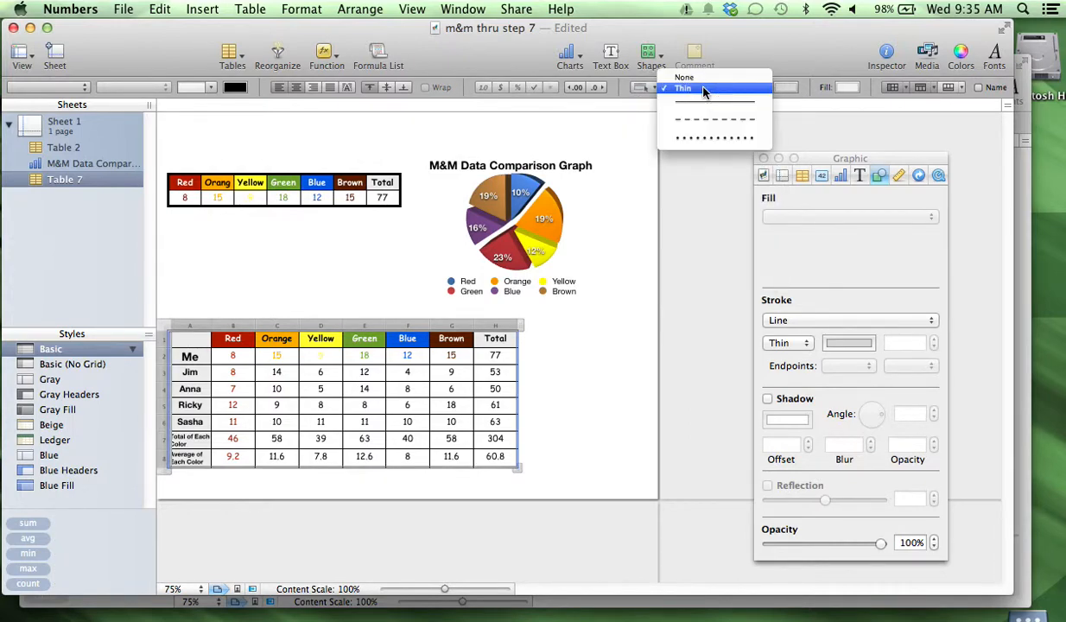
left_click(697, 102)
Make the comparison table's outside edges 3 pt thick and black, and deselect the table
left_click(764, 88)
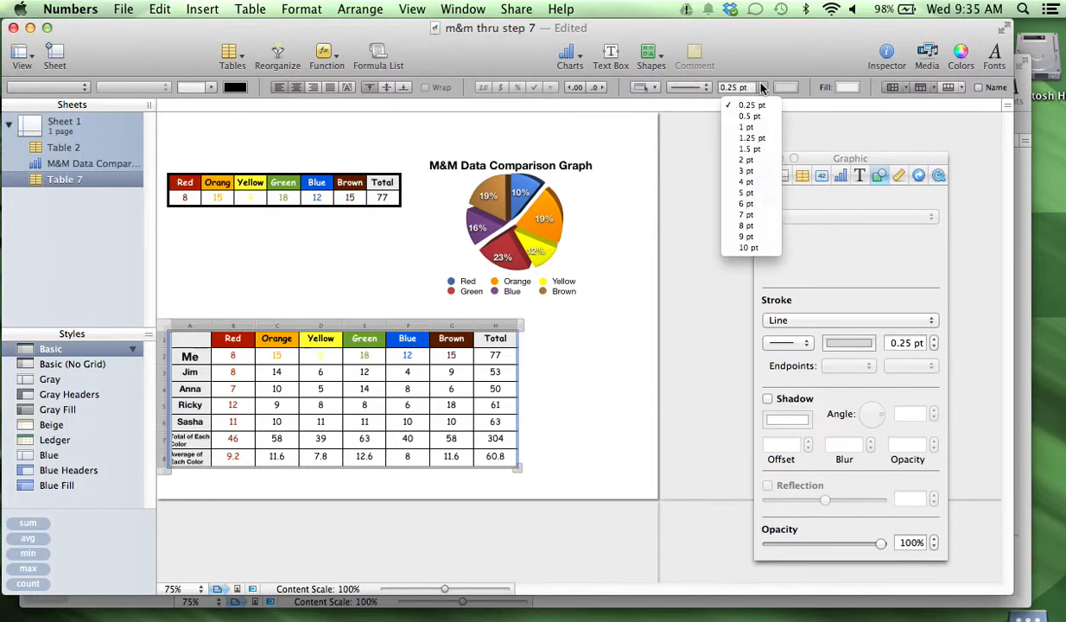
left_click(761, 150)
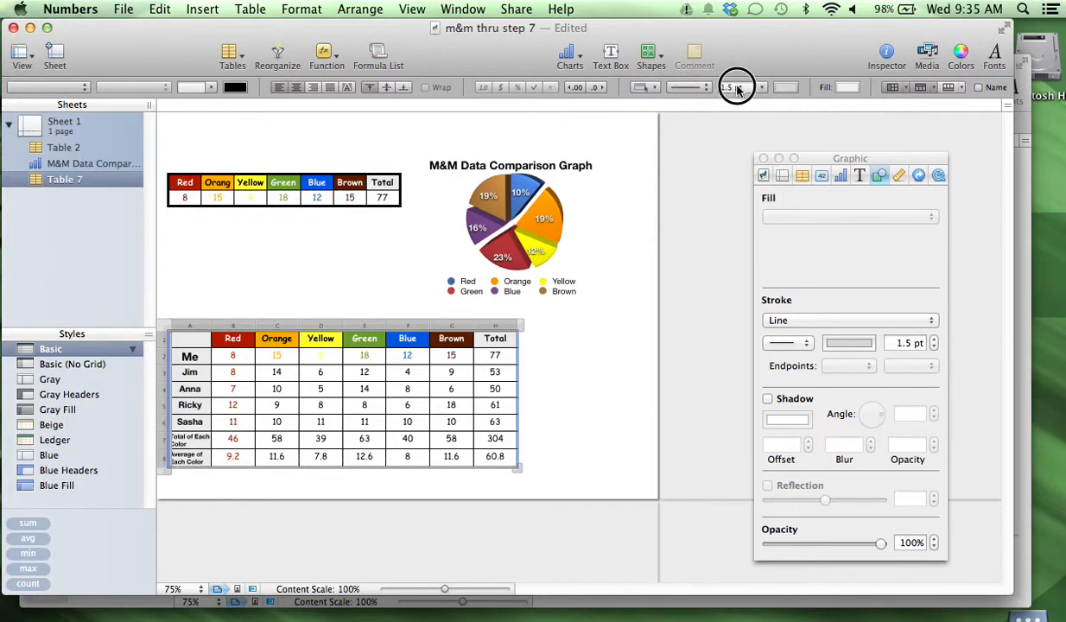
left_click(762, 87)
left_click(754, 152)
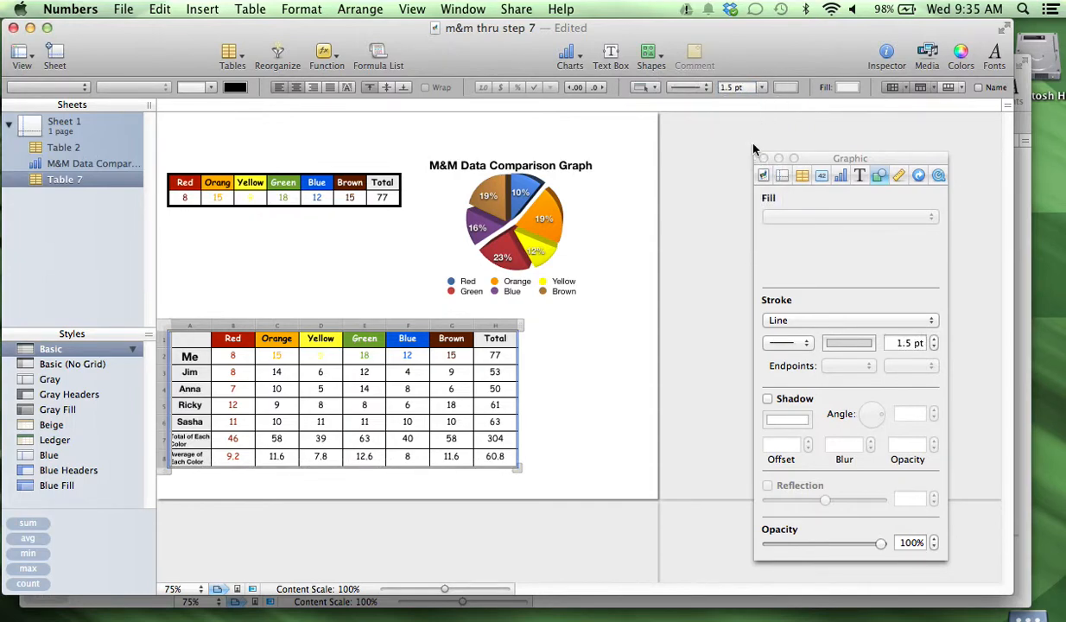
left_click(761, 90)
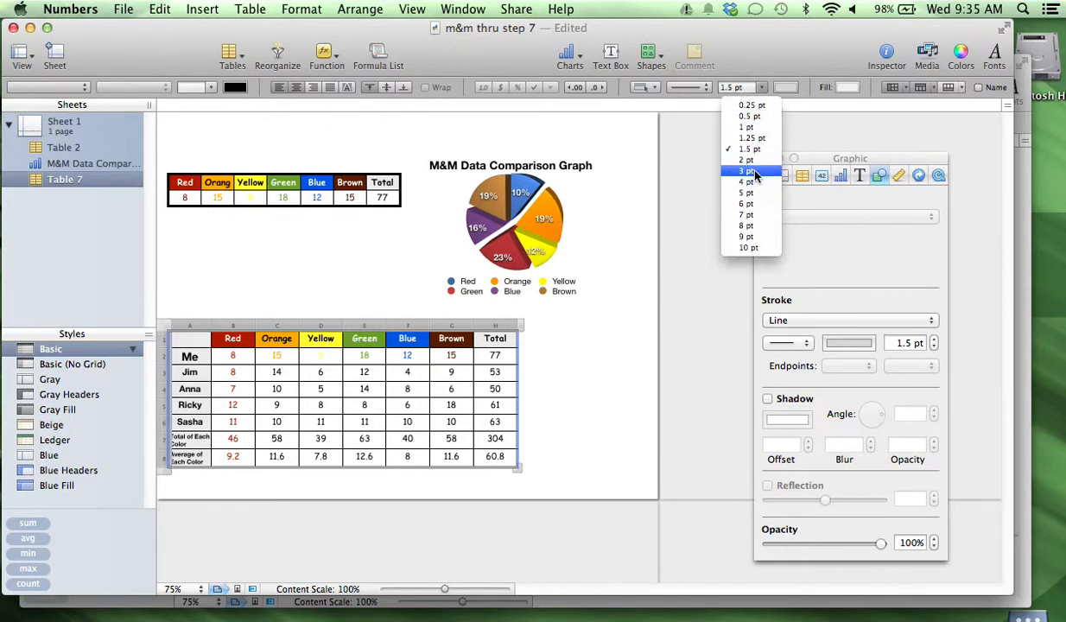
left_click(752, 172)
left_click(786, 88)
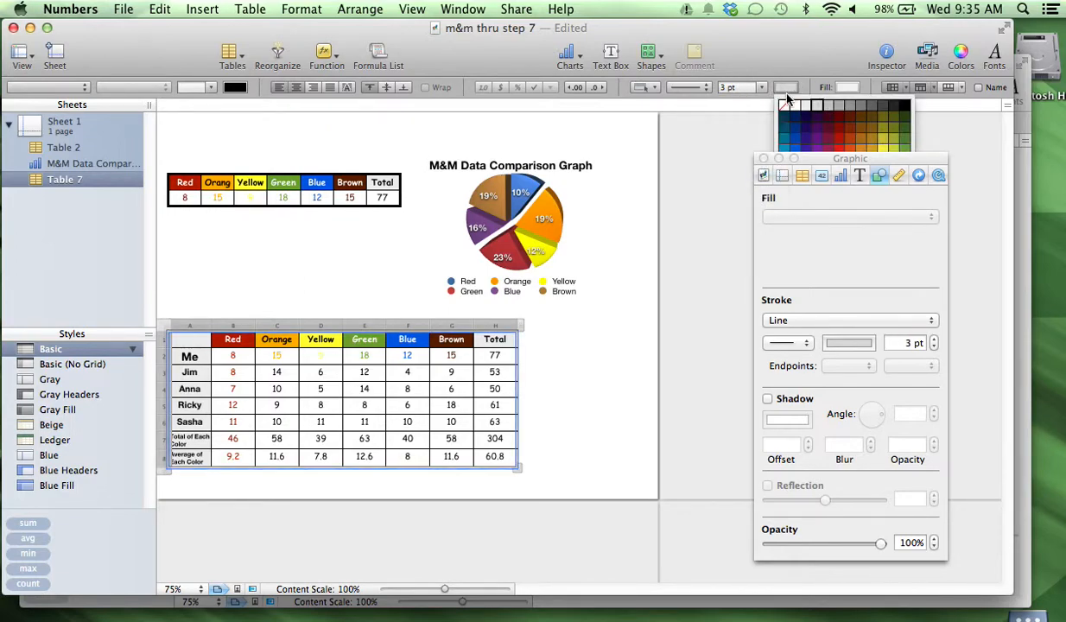
left_click(890, 105)
left_click(638, 327)
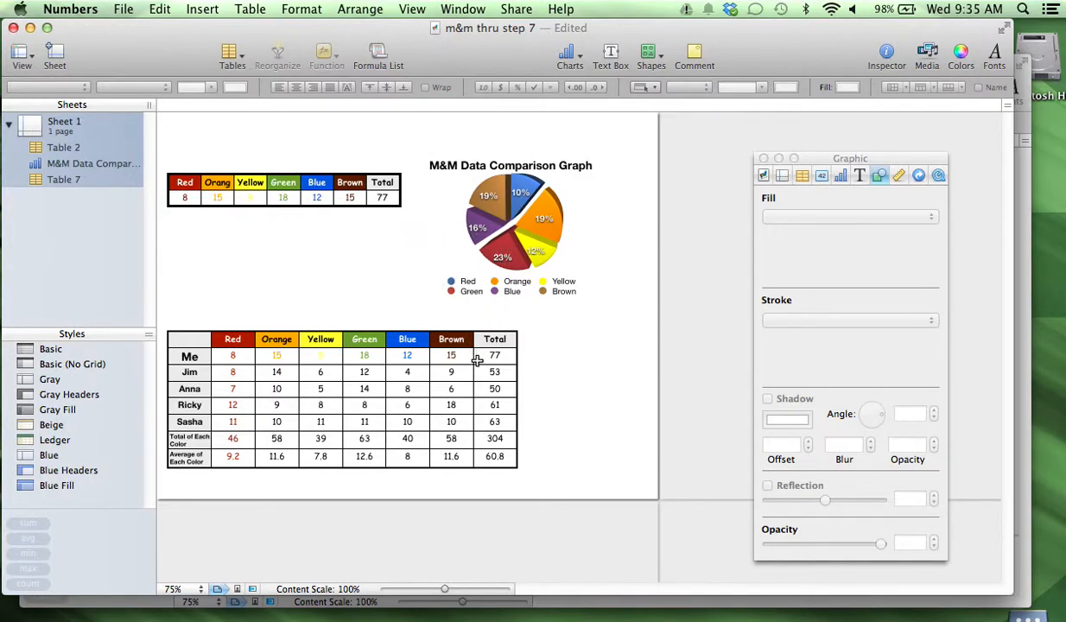
Look over the titles in the s21YLNACm&mdata complete document and return to the m&m thru step 7 document
left_click(1019, 291)
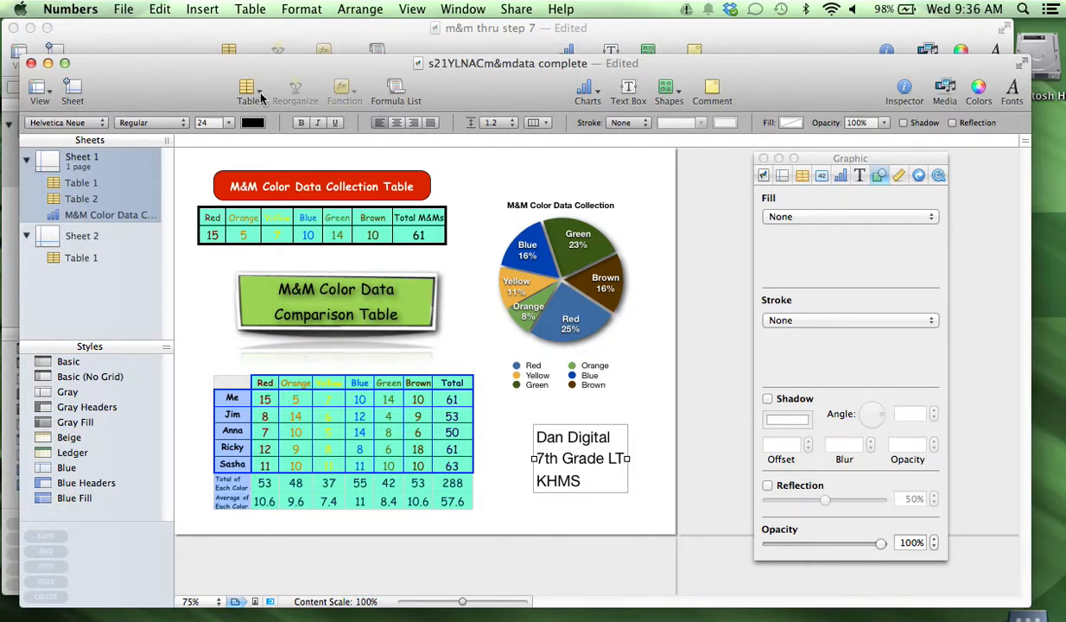
left_click_drag(179, 83, 189, 122)
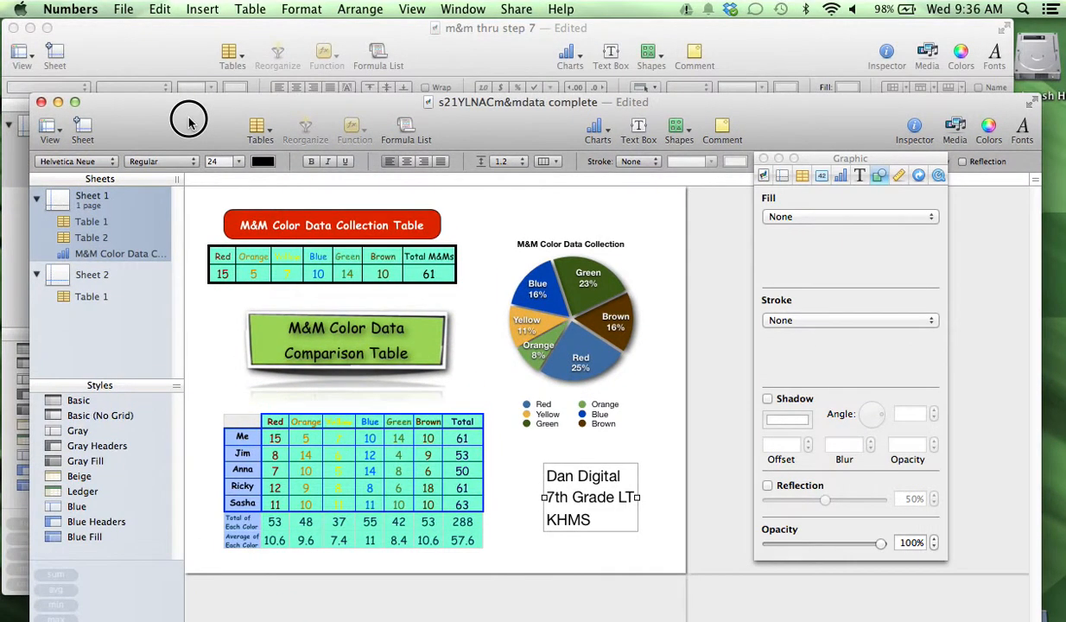
left_click(177, 57)
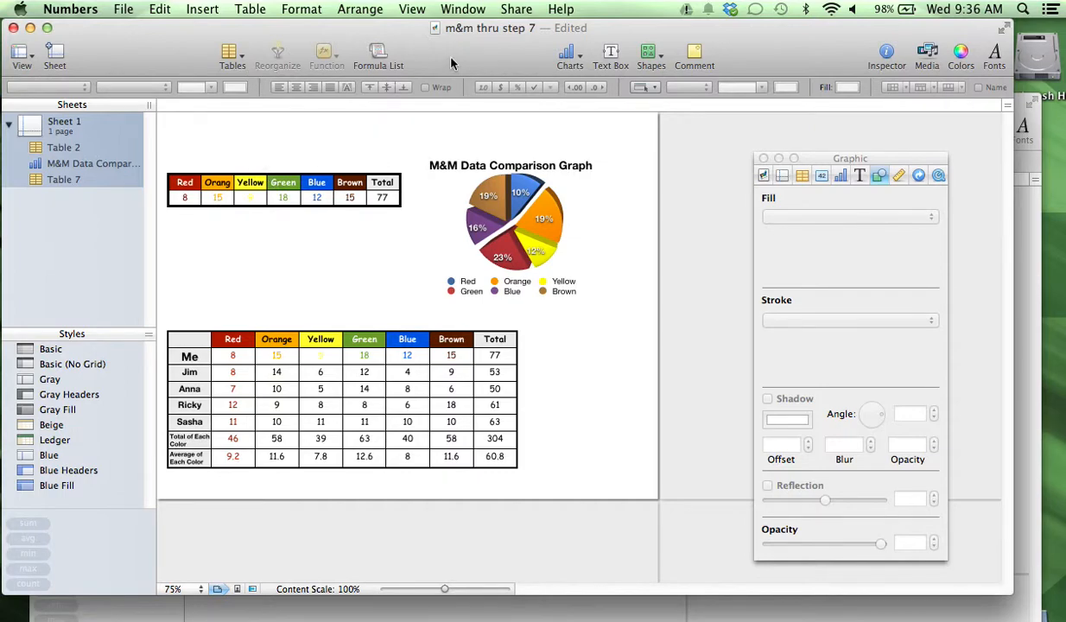
Add a text box above the single-row data table with the title "M&M Color Data Collection Table"
left_click(610, 54)
left_click_drag(574, 348, 255, 160)
double_click(254, 158)
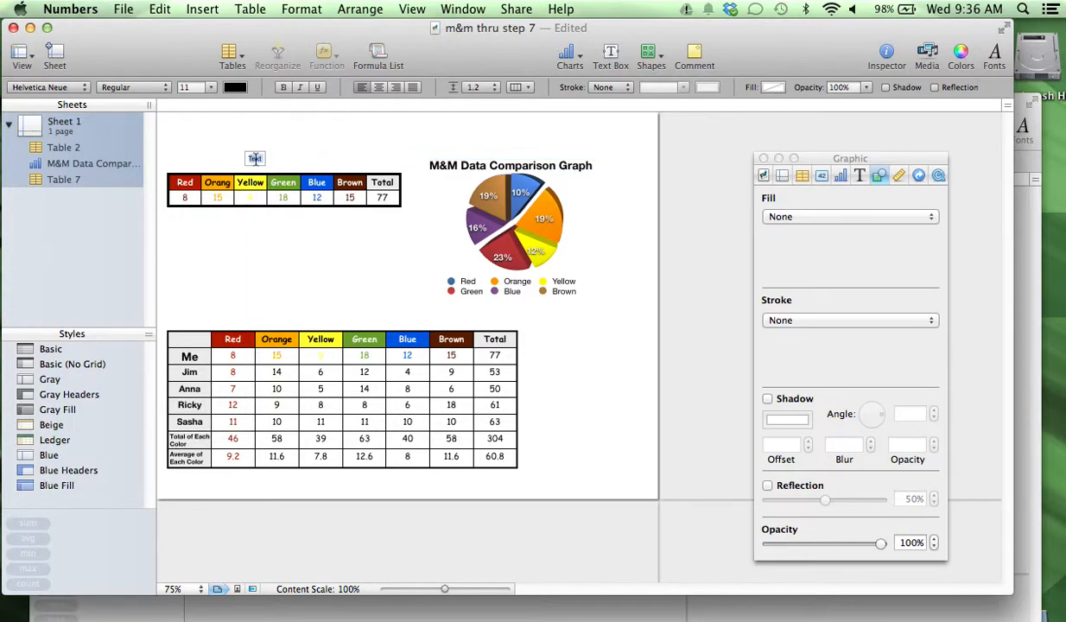
type("M7M")
key("BackSpace")
key("BackSpace")
left_click(576, 611)
type("Data Collection Tabl")
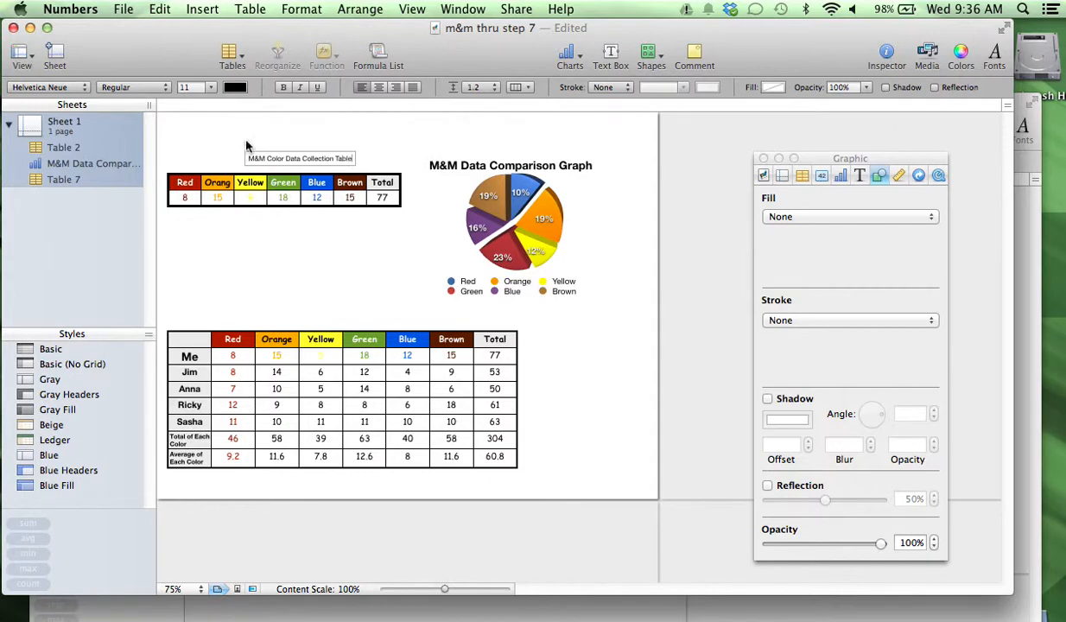
Set the collection table's title text to size 18 and position the text box just above the single-row table
left_click(269, 241)
left_click(256, 158)
left_click(209, 90)
left_click(406, 239)
left_click_drag(315, 164, 268, 152)
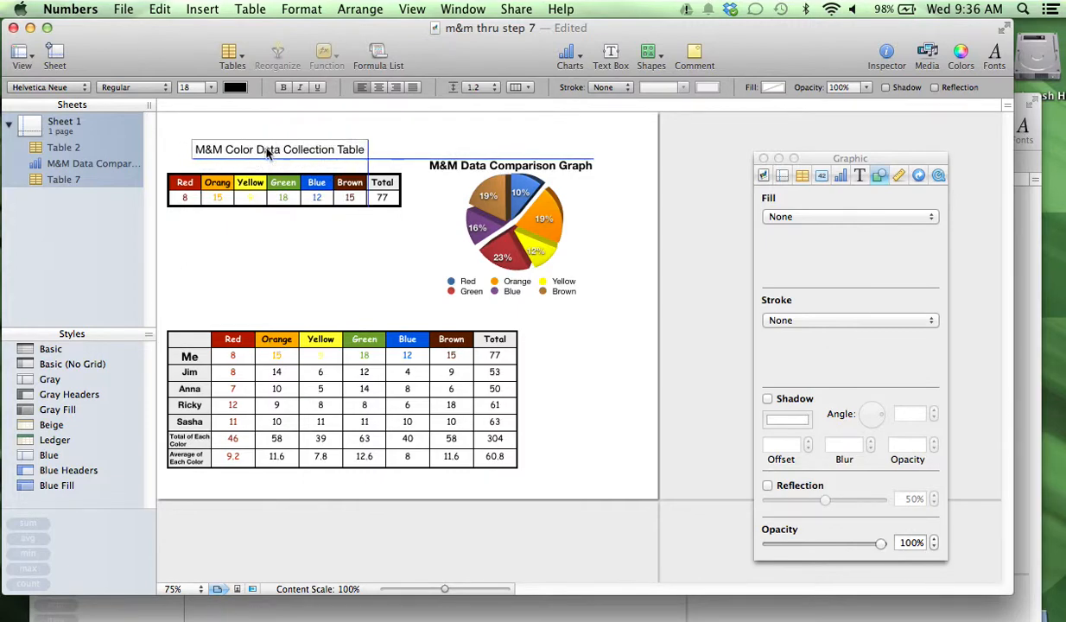
Change the font of the "M&M Color Data Collection Table" title to Comic Sans MS
left_click(76, 88)
scroll(78, 164, "up", 1)
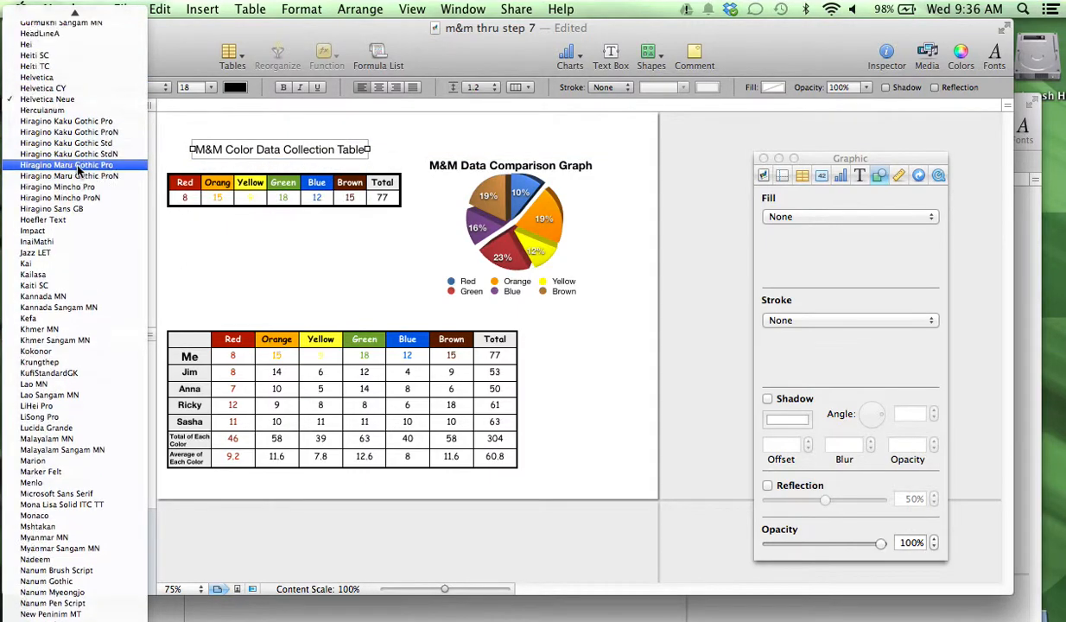
scroll(78, 168, "up", 10)
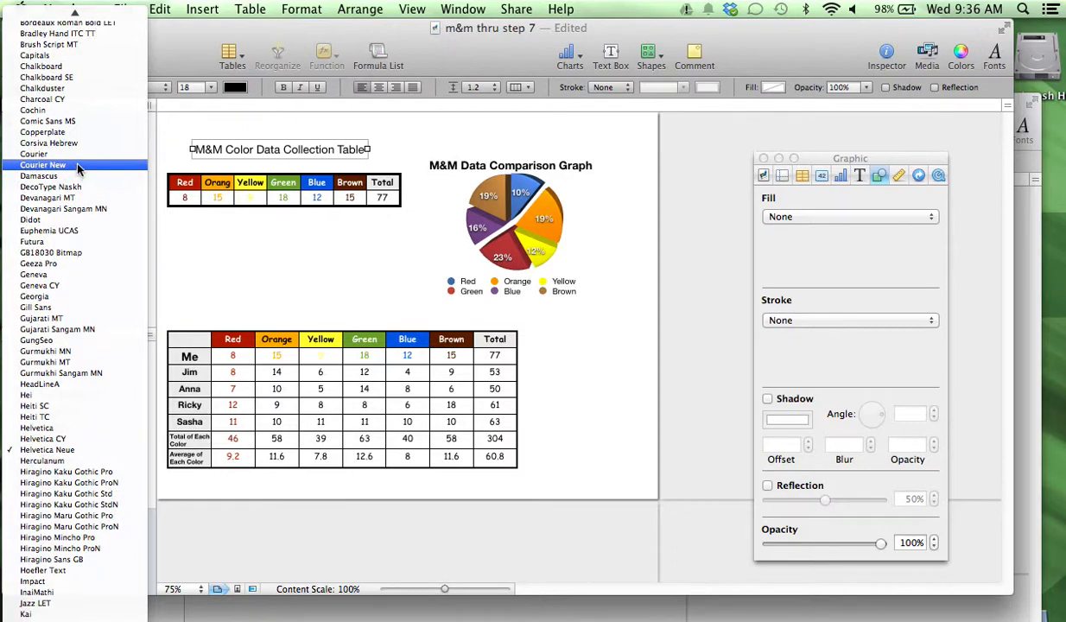
left_click(69, 121)
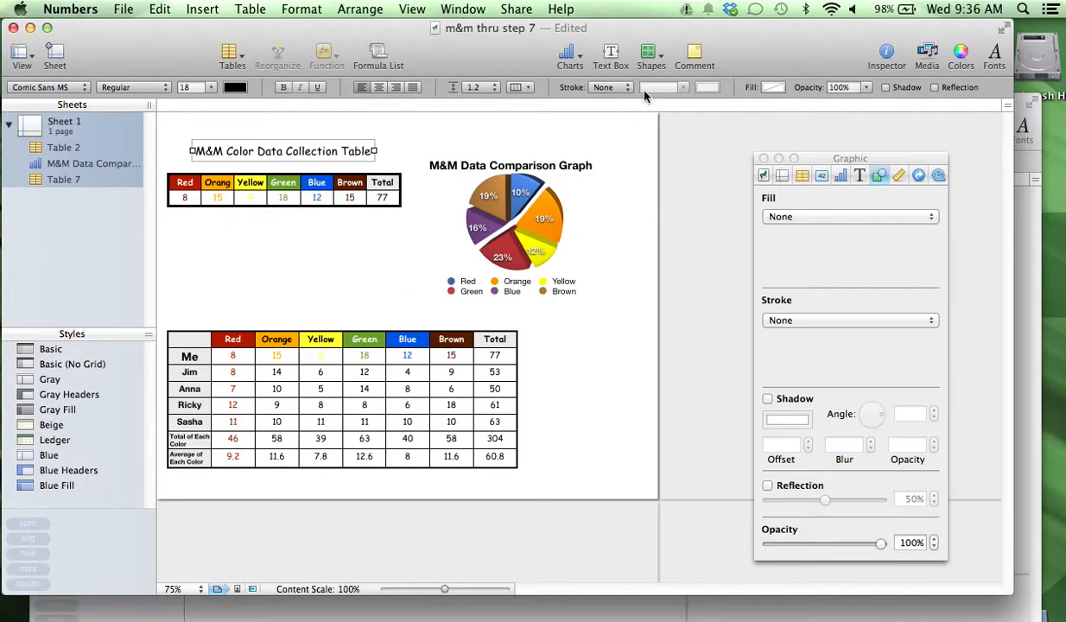
Give the collection table's title box a rough brush-style black border and a light green fill, and deselect it
left_click(621, 86)
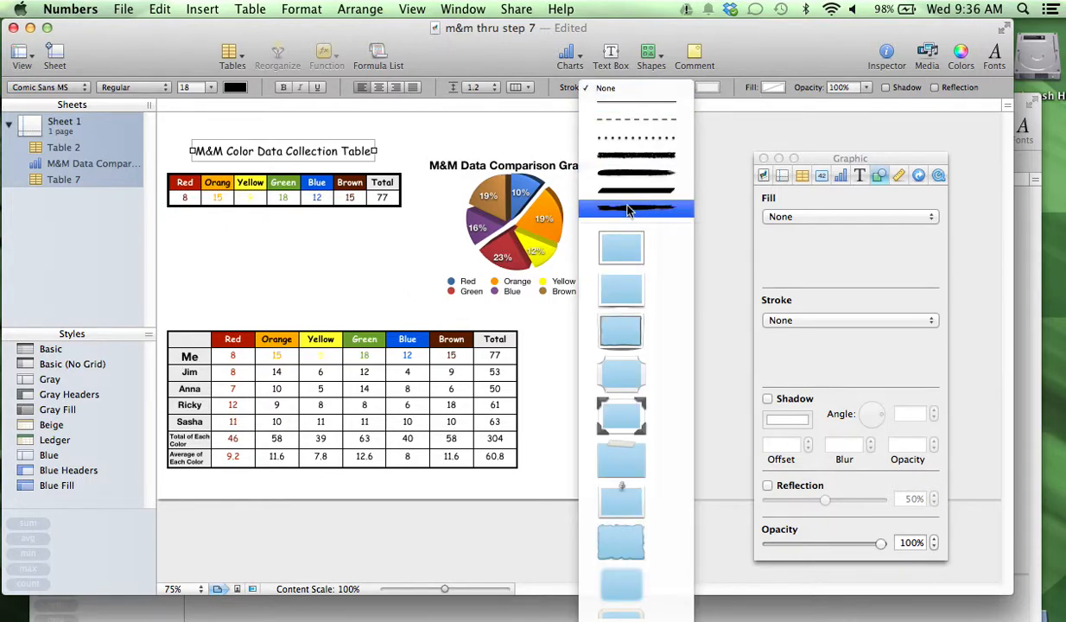
left_click(628, 172)
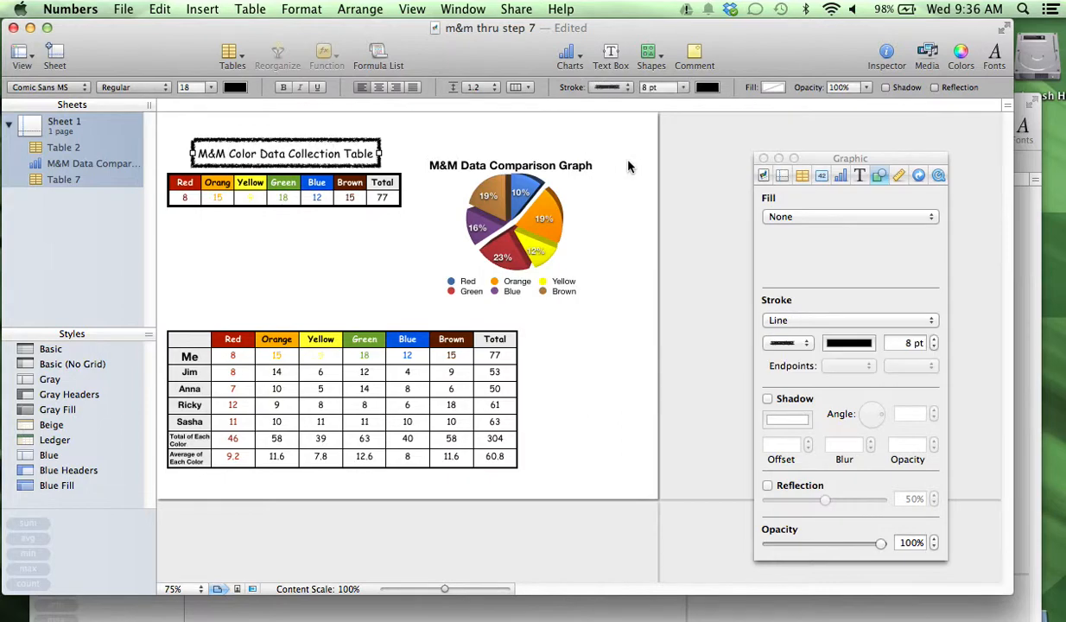
left_click(771, 87)
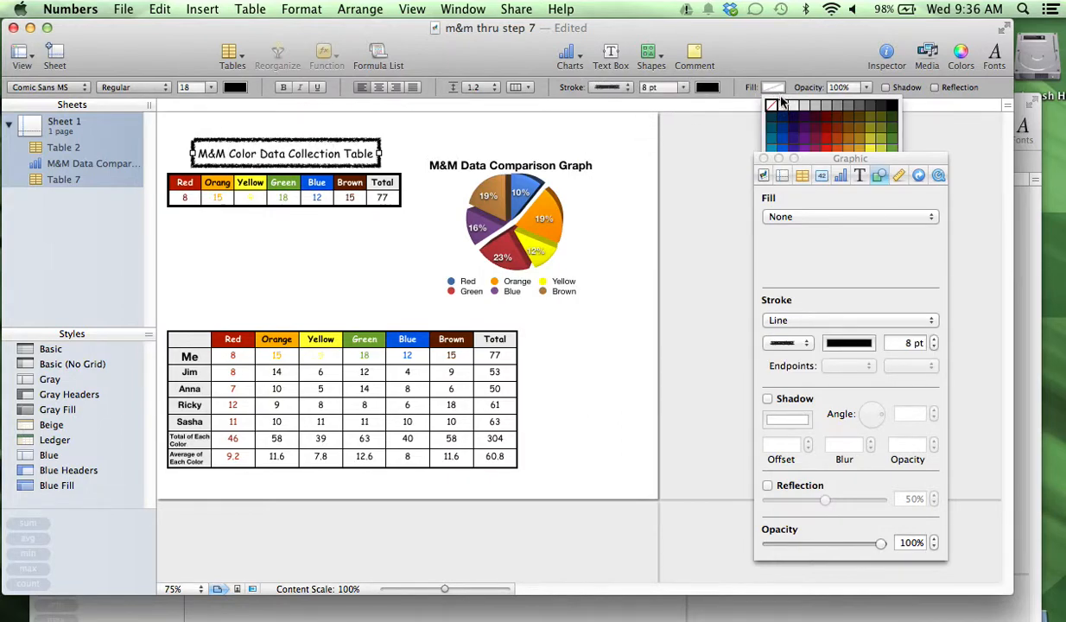
left_click_drag(909, 159, 903, 323)
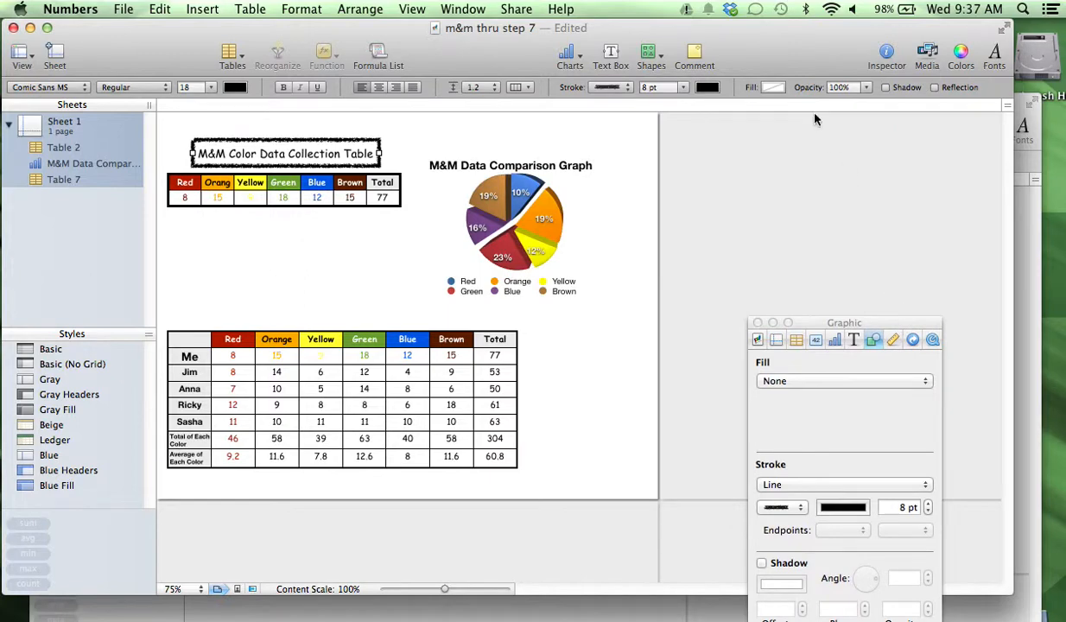
left_click(766, 87)
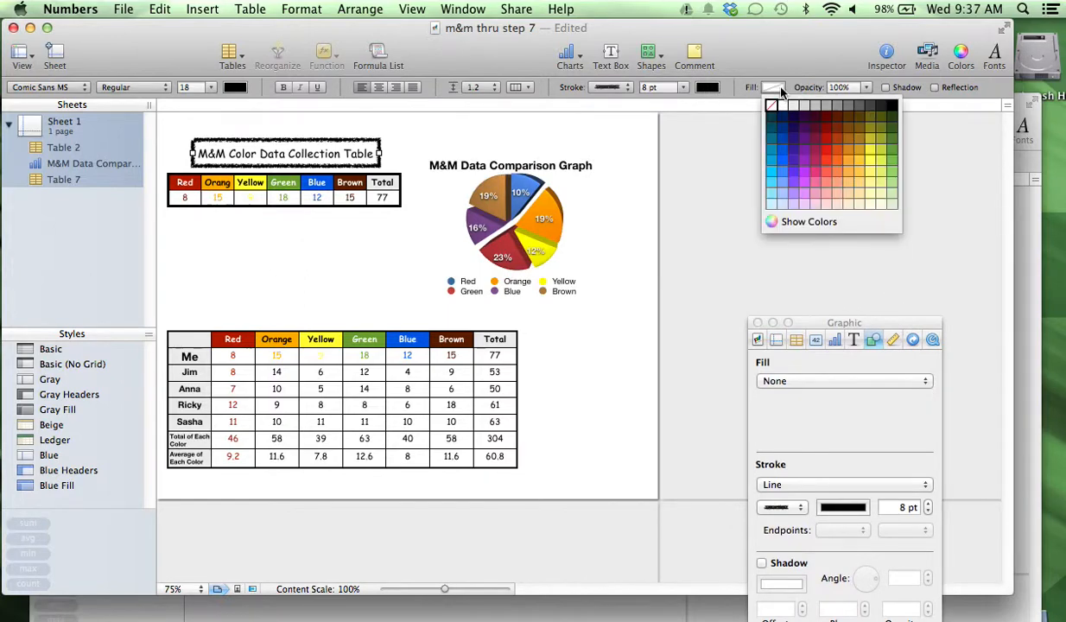
left_click(892, 194)
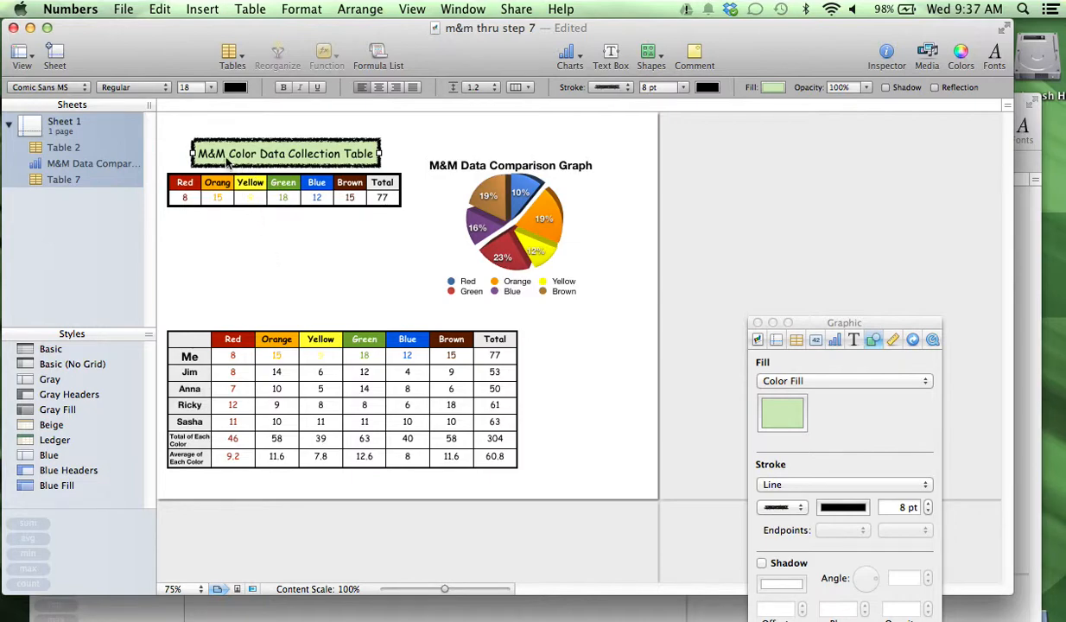
left_click(277, 235)
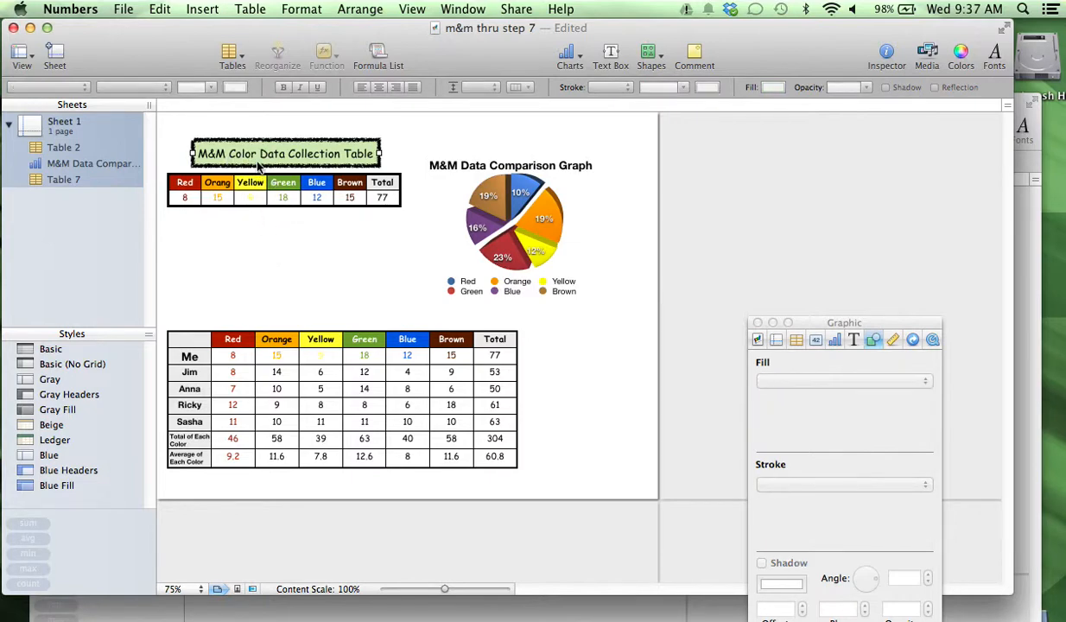
Move the comparison table slightly upward on the page and deselect it
left_click(257, 166)
left_click_drag(257, 332, 246, 328)
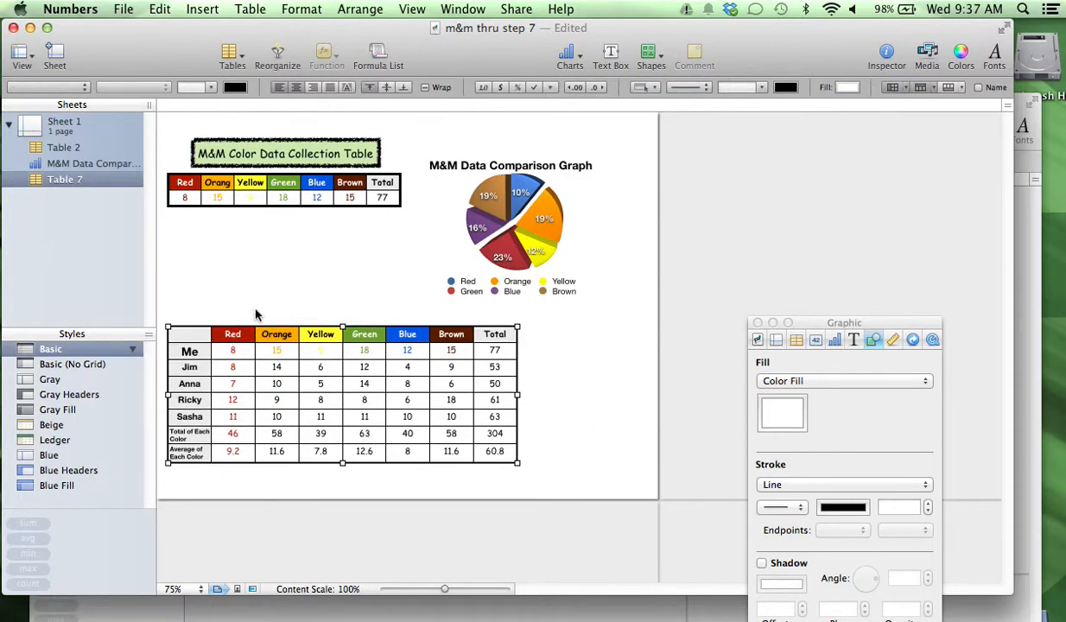
left_click(249, 294)
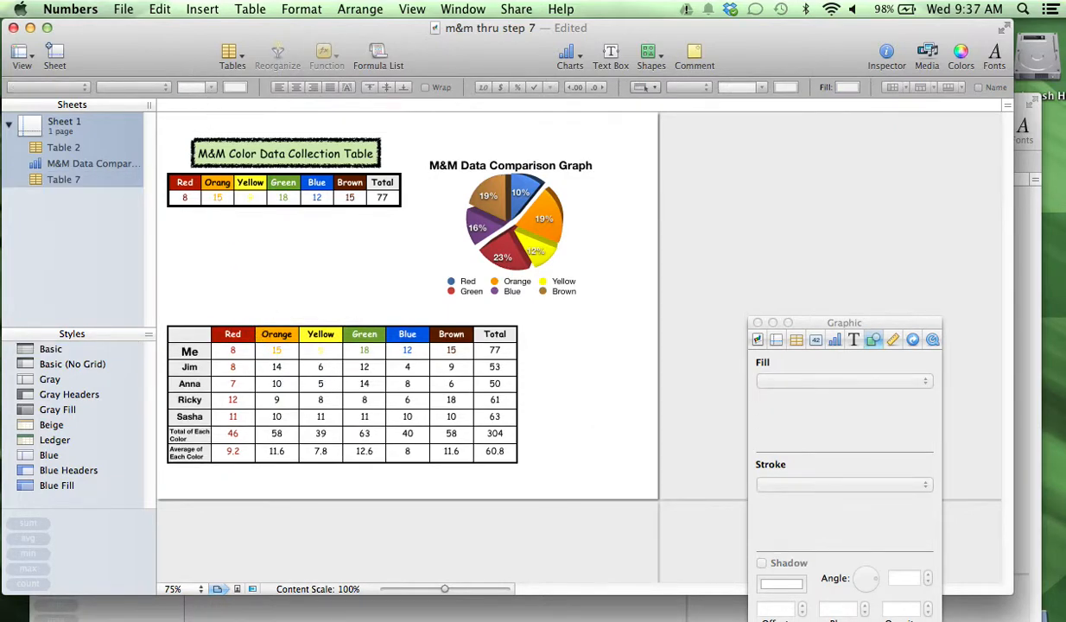
Look at the comparison table title in the s21YLNACm&mdata complete document and return to the m&m thru step 7 document
left_click(356, 610)
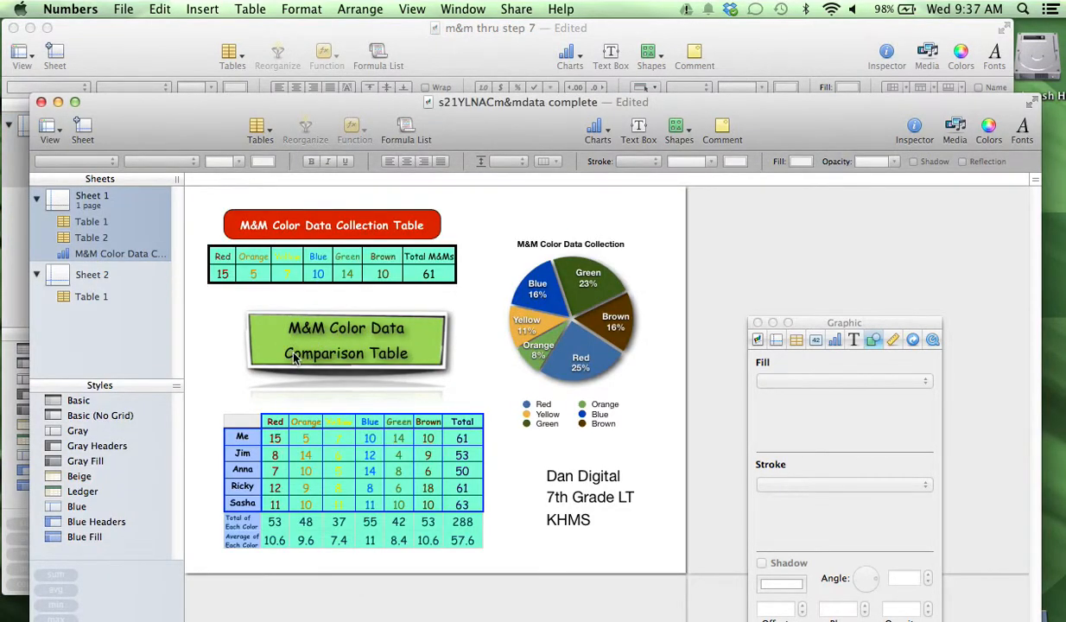
left_click(188, 64)
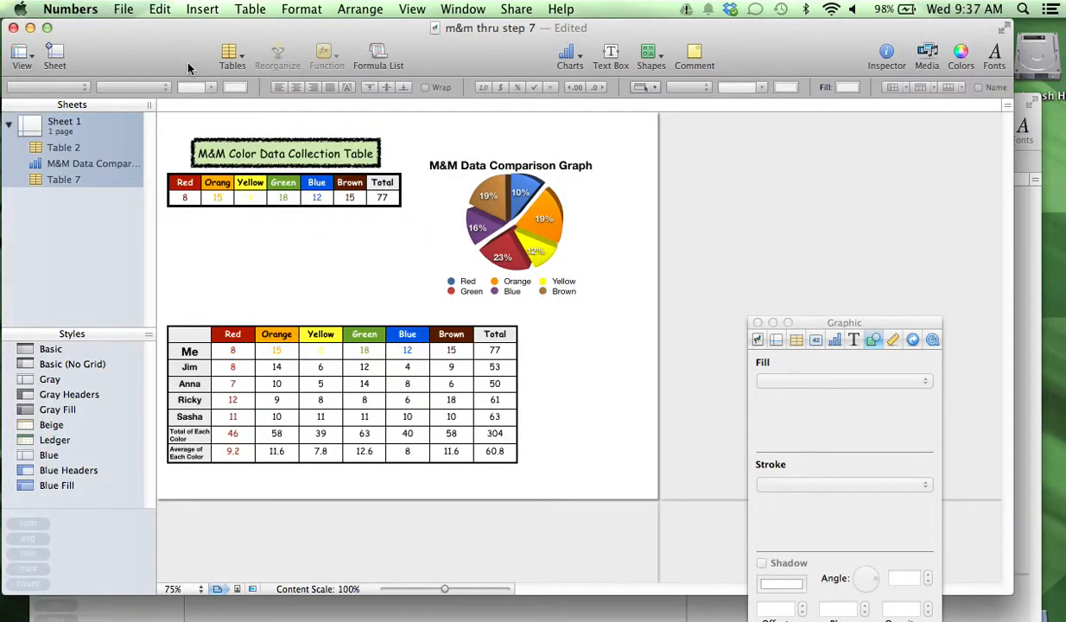
left_click(532, 167)
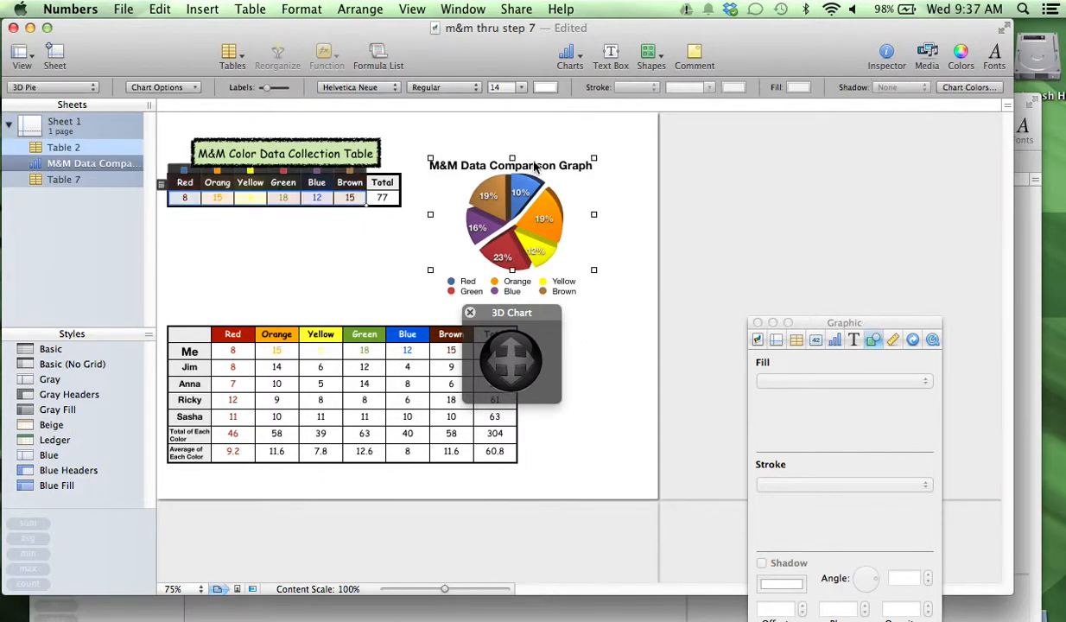
left_click(534, 166)
double_click(534, 165)
triple_click(534, 164)
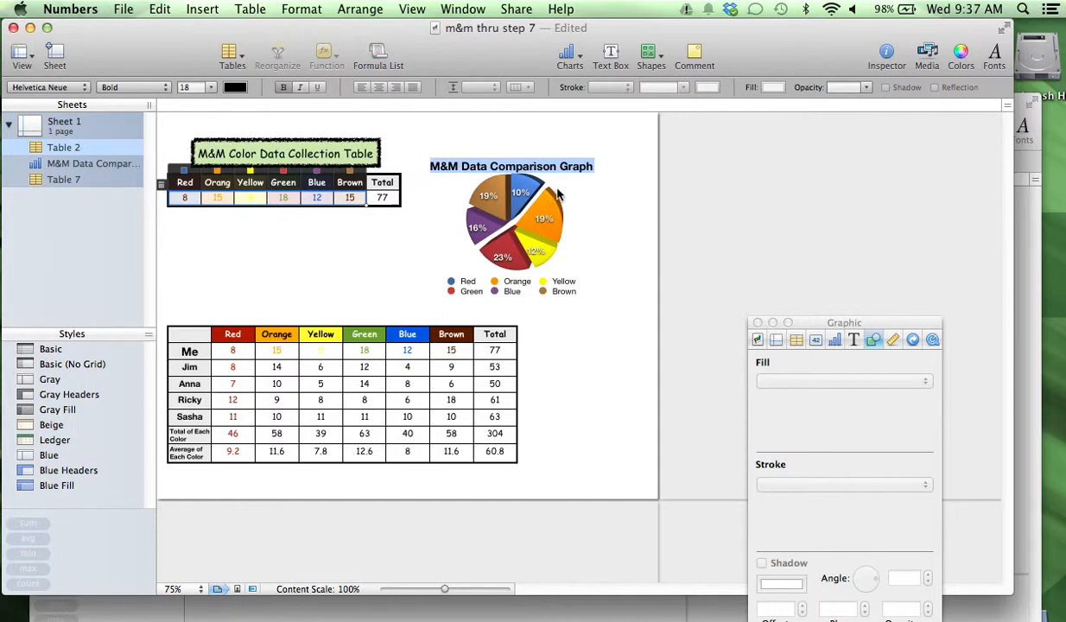
left_click(614, 199)
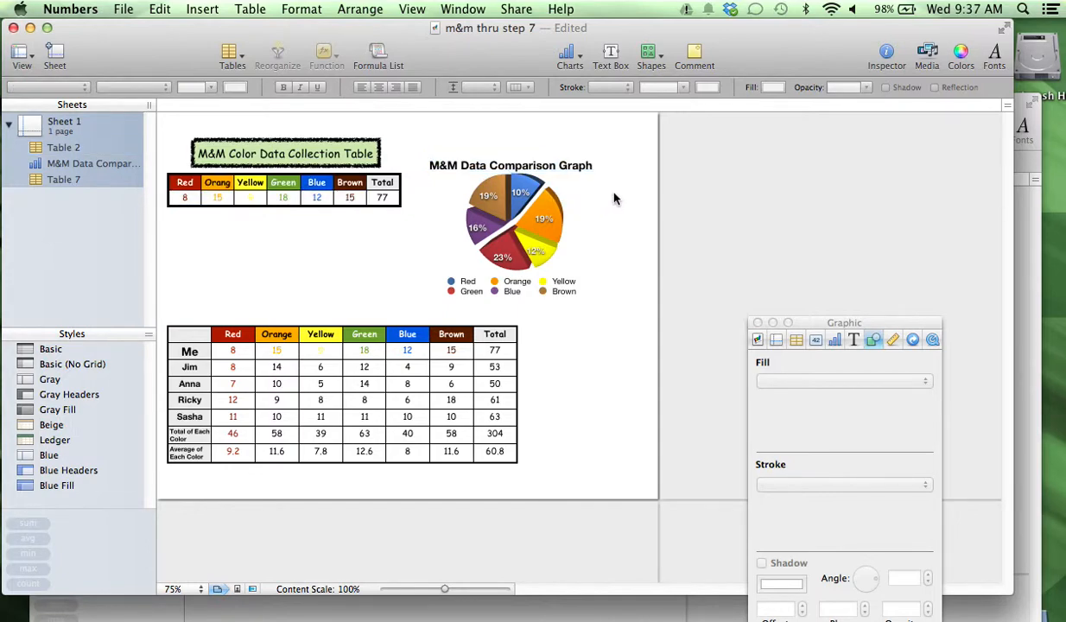
left_click(491, 166)
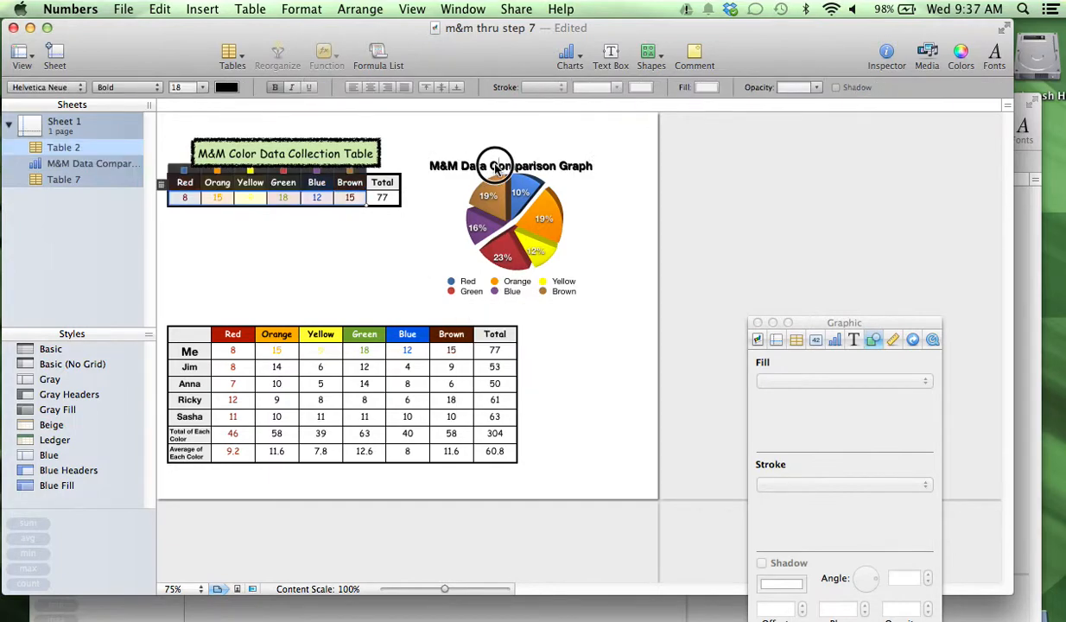
double_click(491, 166)
left_click(492, 164)
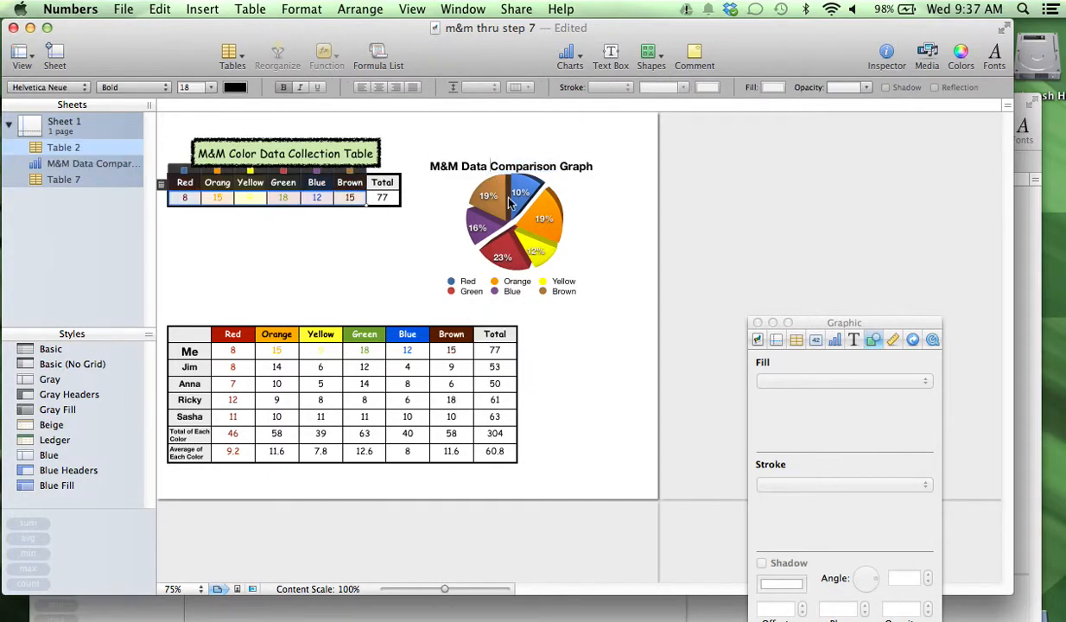
type("Collec")
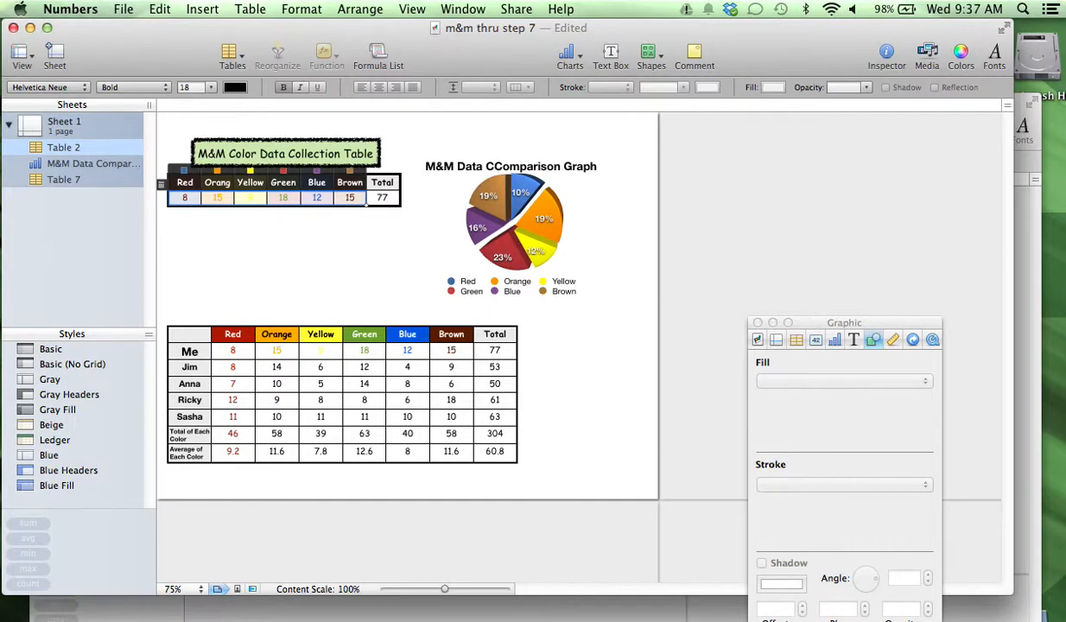
key("BackSpace")
key("BackSpace")
key("BackSpace")
key("BackSpace")
key("BackSpace")
key("BackSpace")
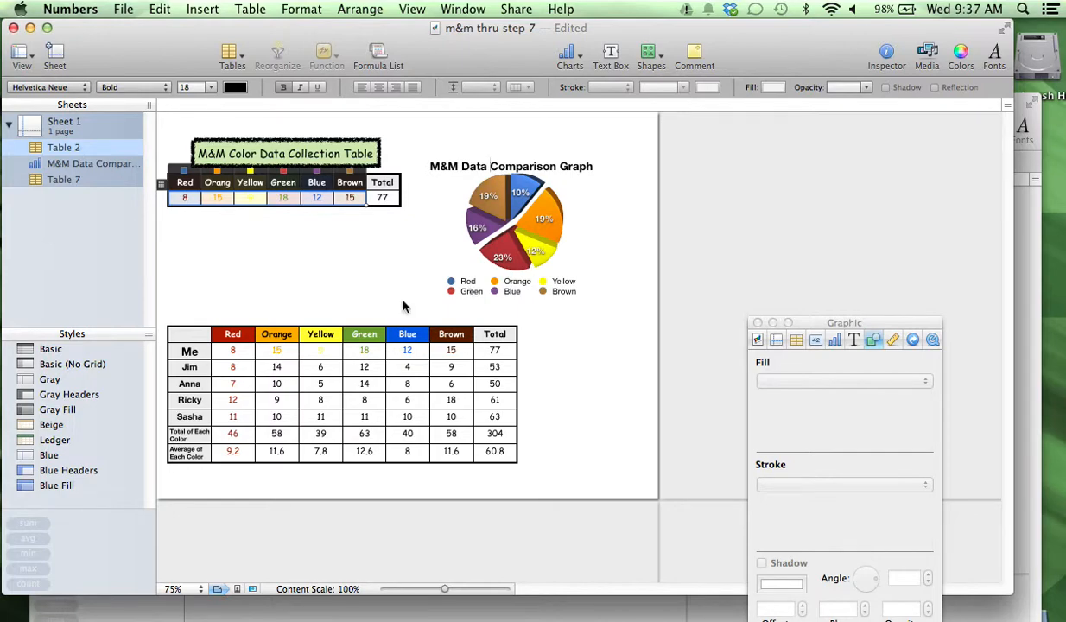
left_click(366, 288)
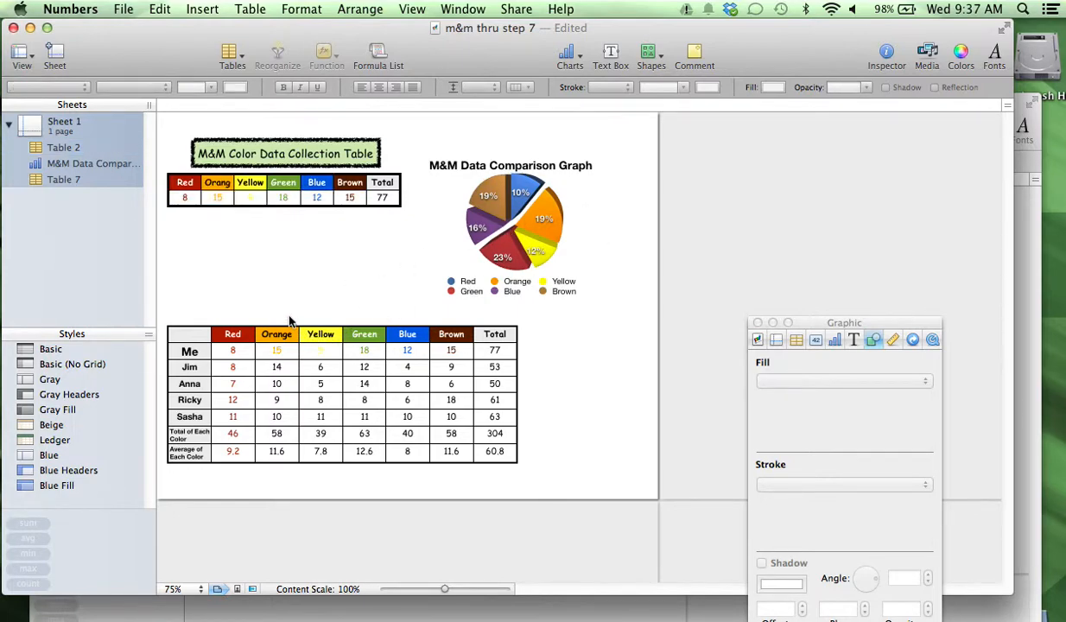
Arrange the two document windows and compare the m&m thru step 7 page with the s21YLNACm&mdata complete sample
left_click_drag(181, 52, 251, 40)
left_click(50, 318)
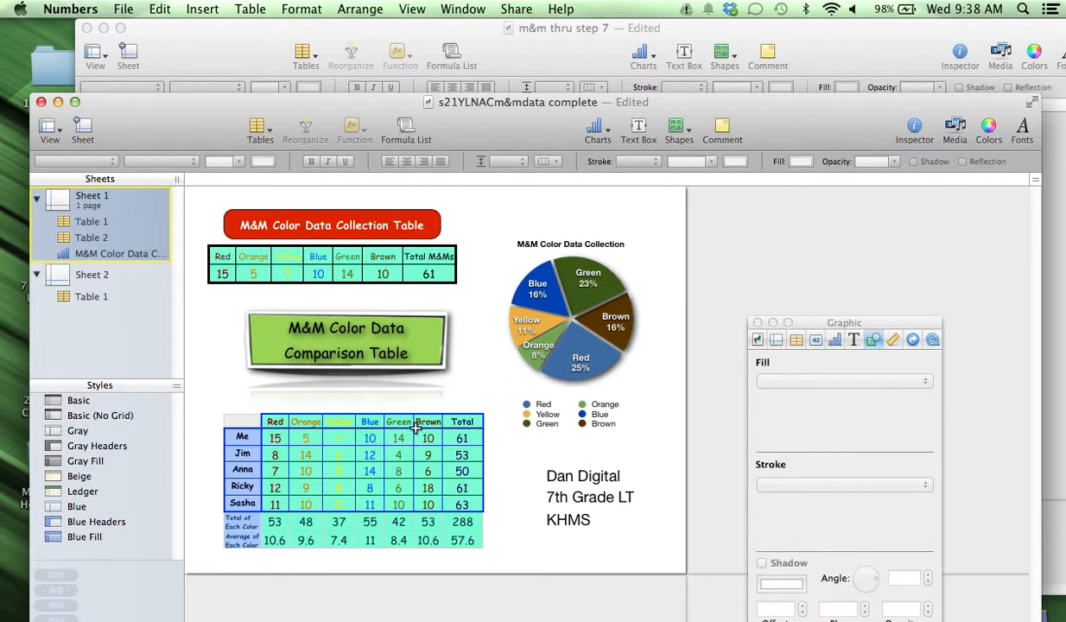
left_click_drag(190, 128, 200, 182)
left_click(214, 71)
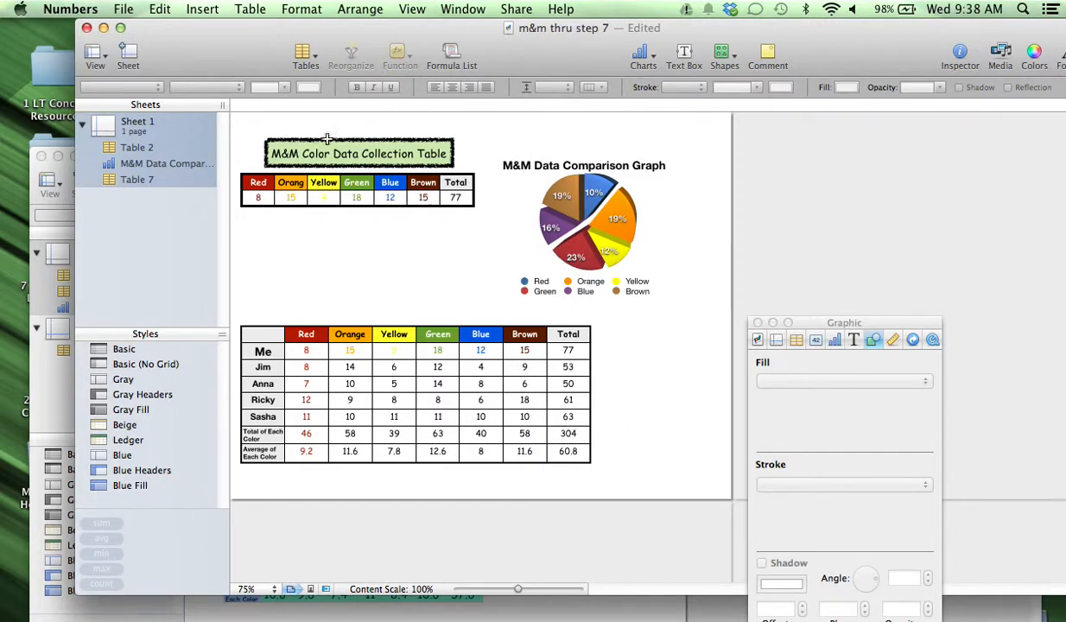
mouse_move(207, 52)
left_mouse_down()
mouse_move(195, 112)
mouse_move(190, 57)
mouse_move(199, 60)
left_mouse_up()
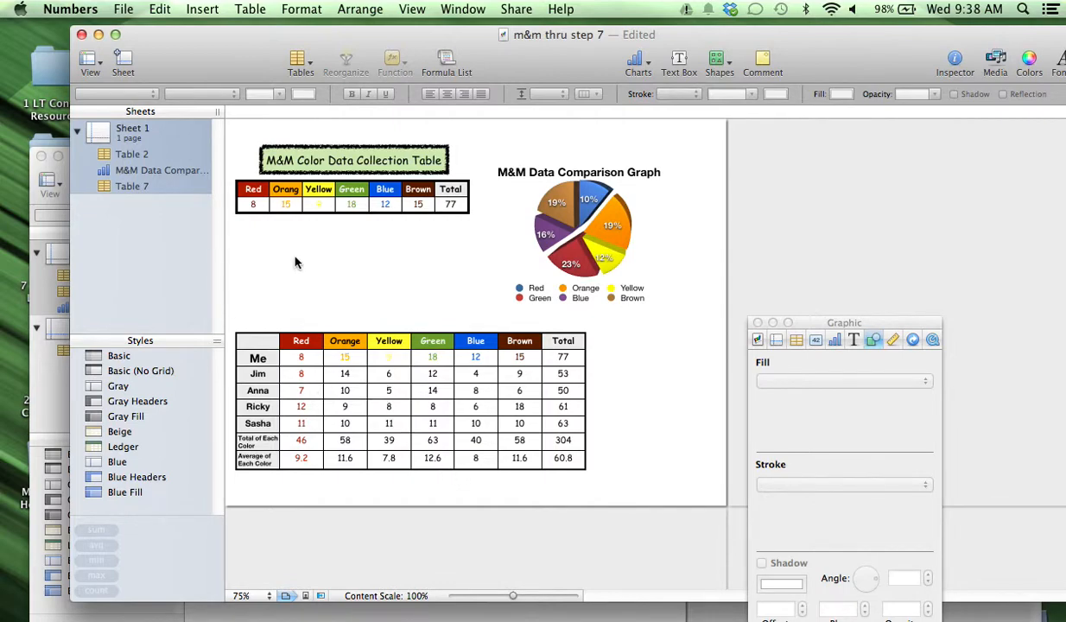
left_click_drag(170, 38, 149, 178)
left_click_drag(205, 154, 196, 40)
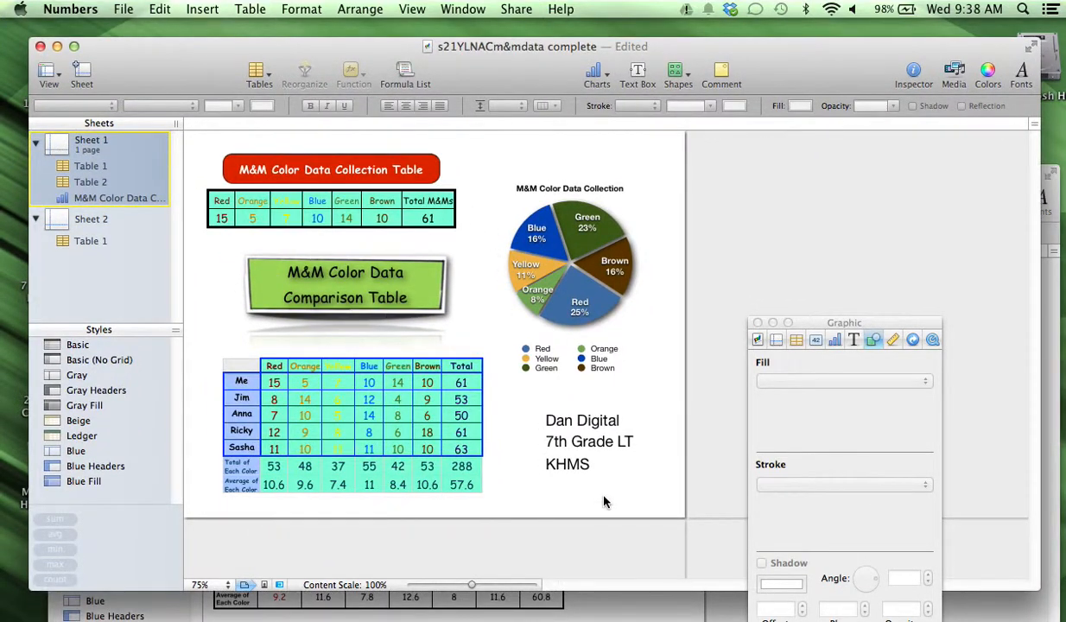